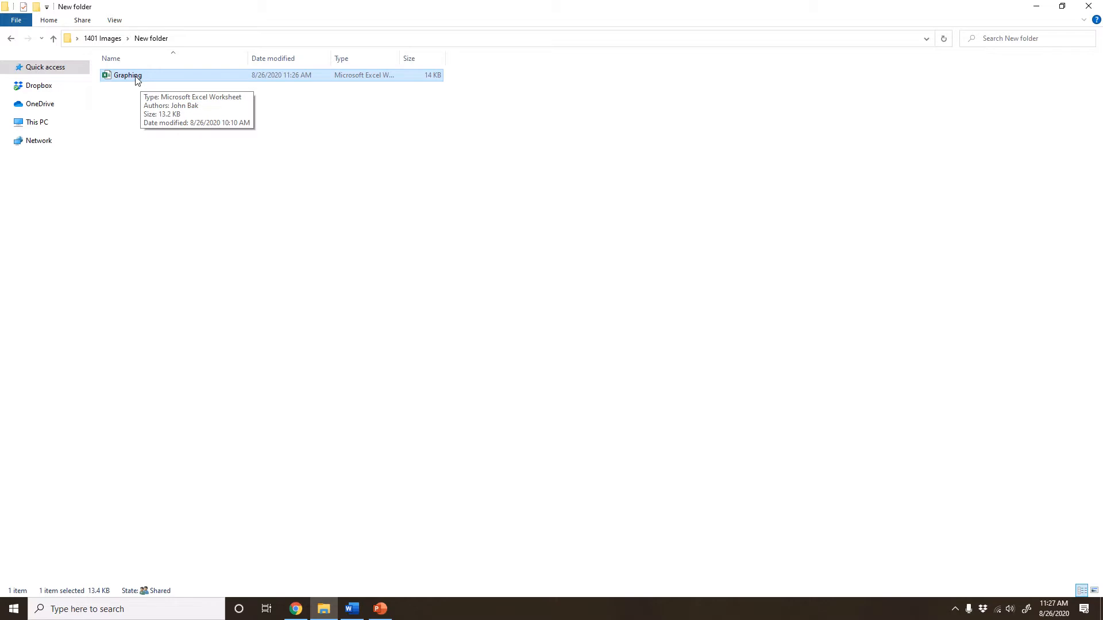
- Open the Graphing workbook from the folder and maximize its window
double_click(138, 80)
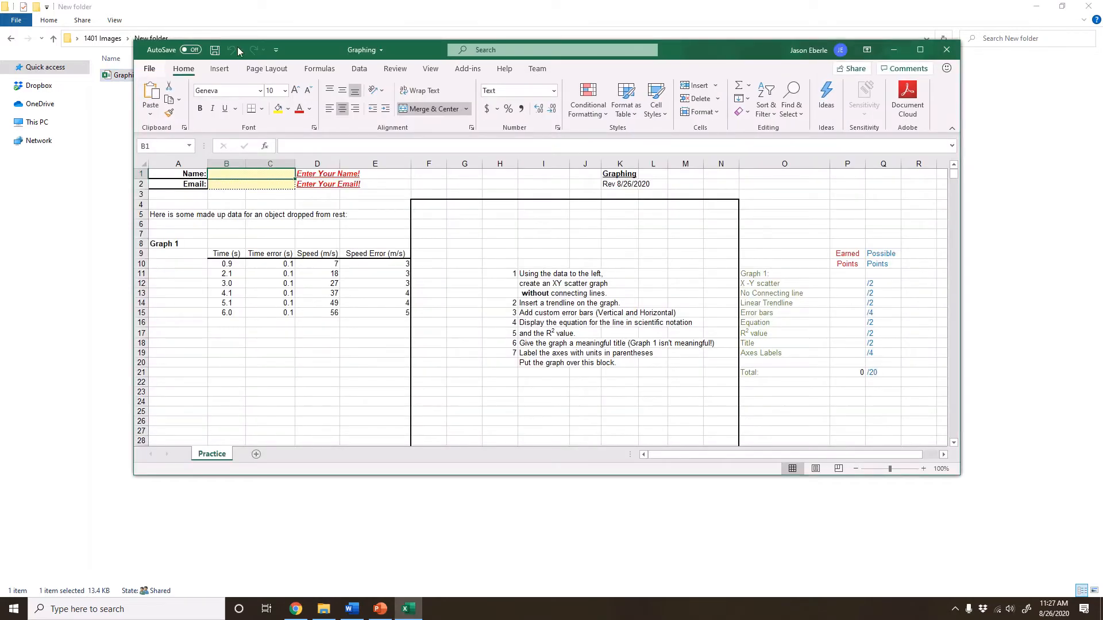
click(920, 50)
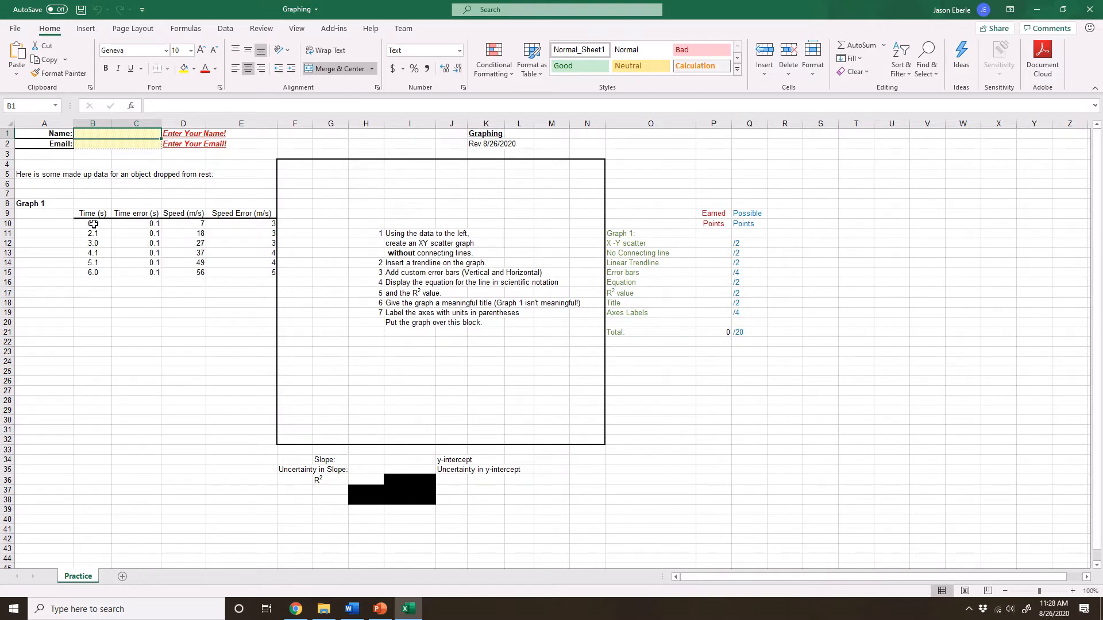
- Insert a markers-only scatter chart from B10:B15 and D10:D15, and fit it over the bordered instruction block
drag(94, 224, 95, 278)
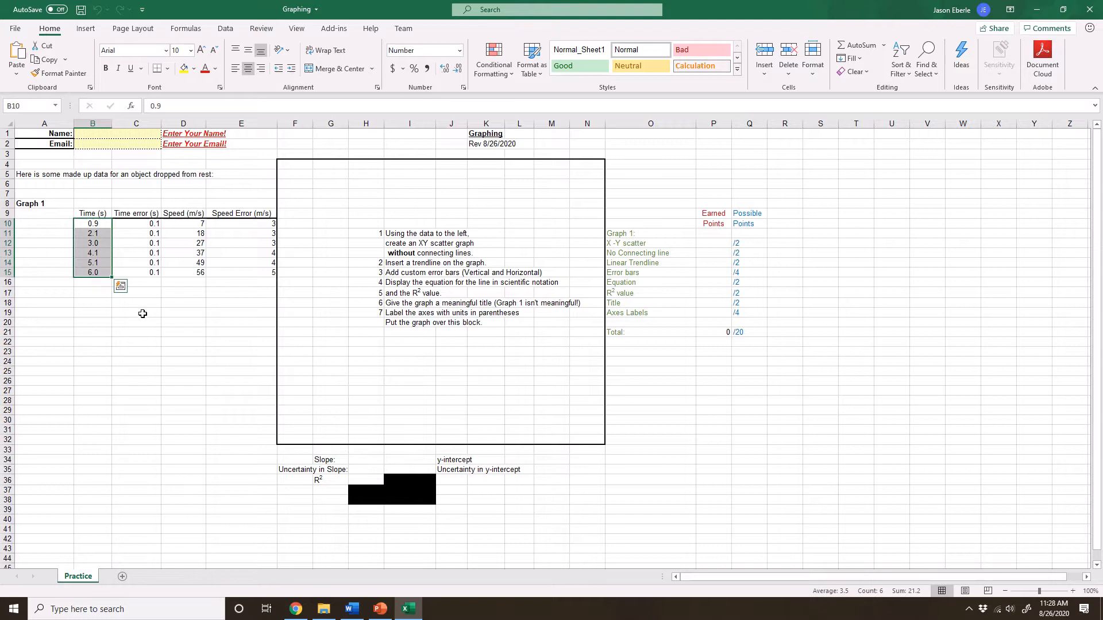
ctrl+drag(191, 224, 190, 273)
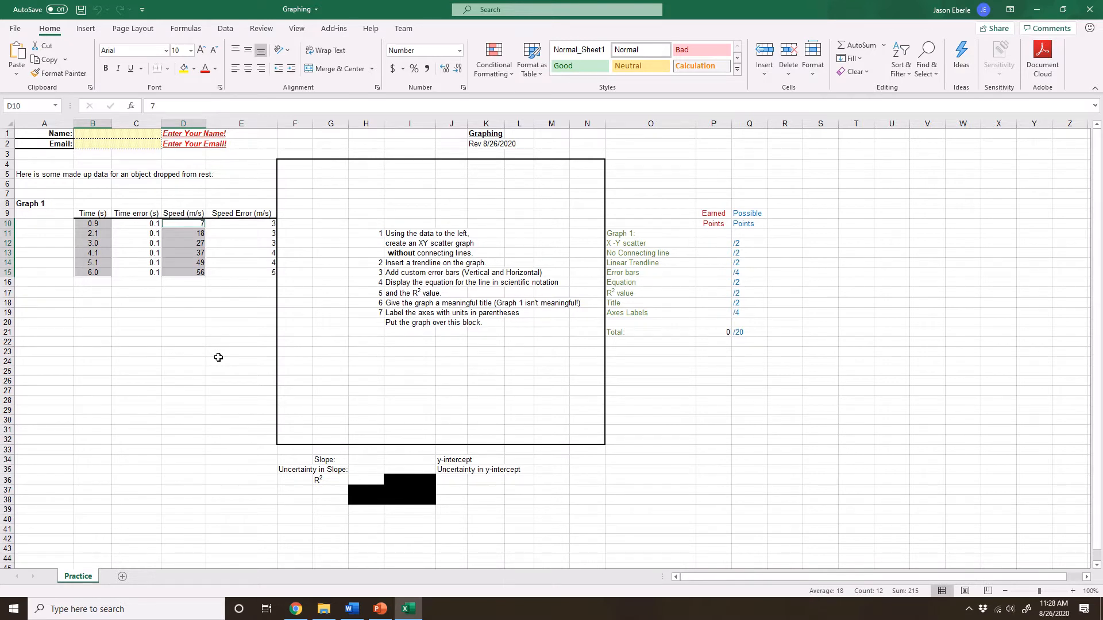
click(87, 30)
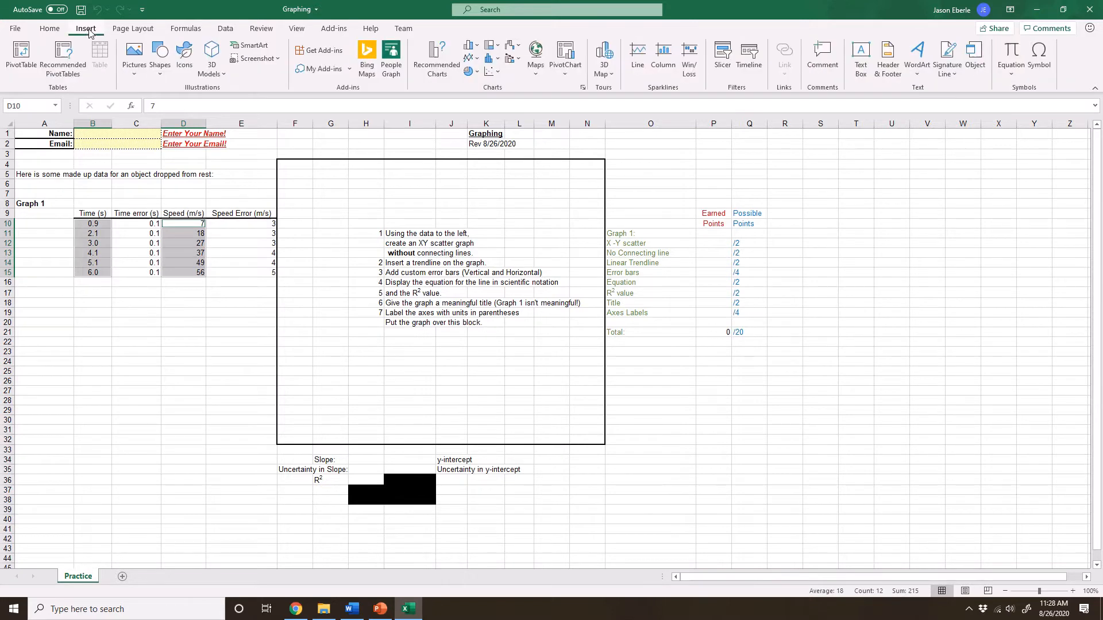
click(498, 78)
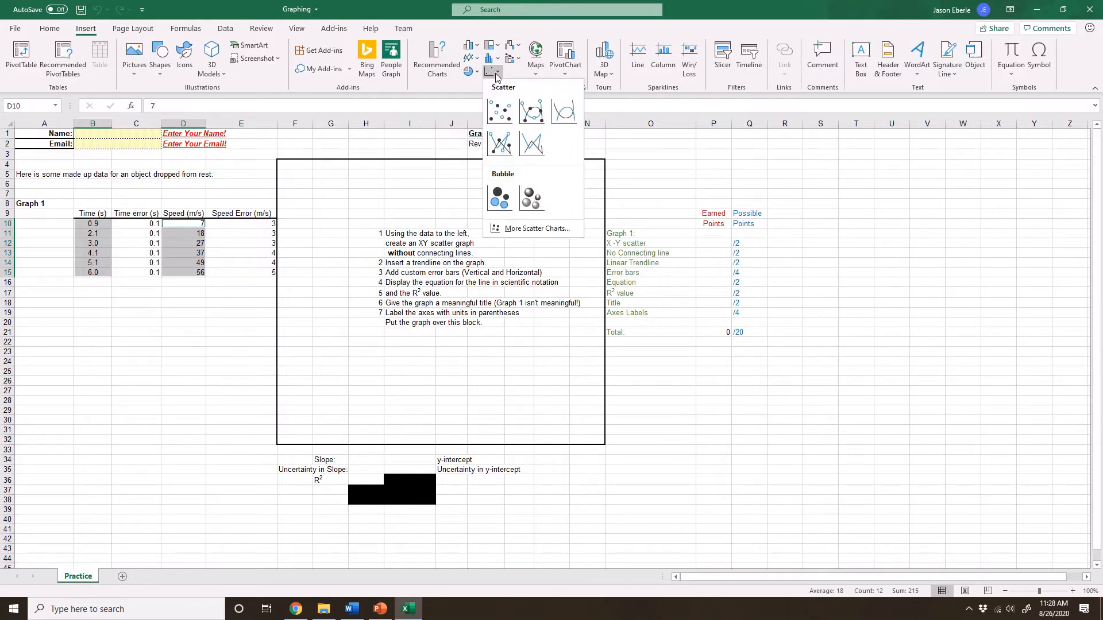
click(498, 117)
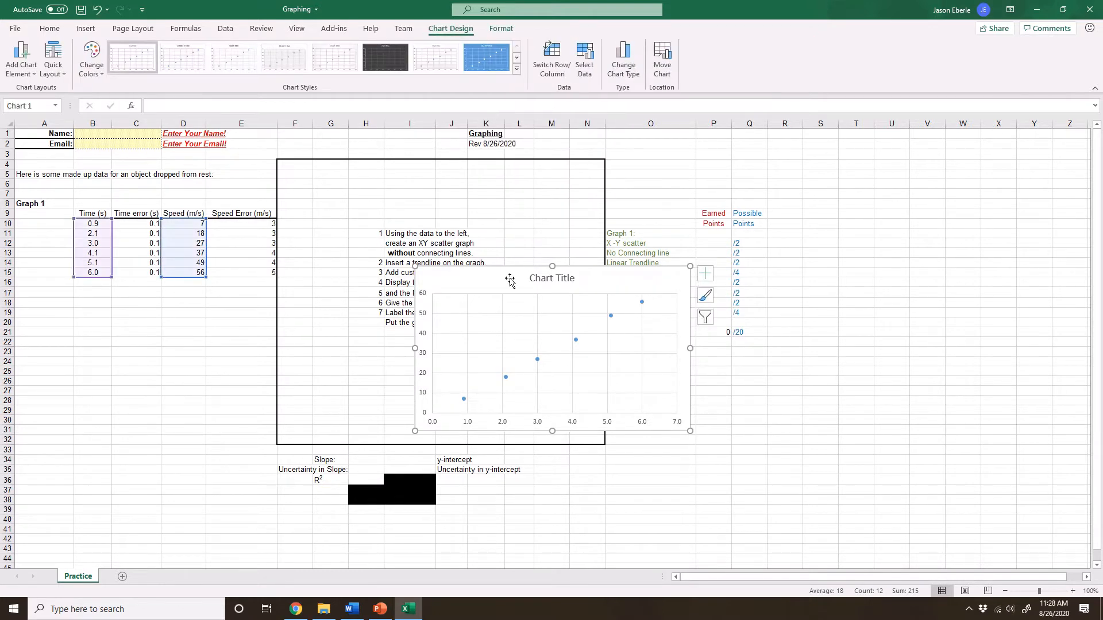
drag(497, 270, 376, 173)
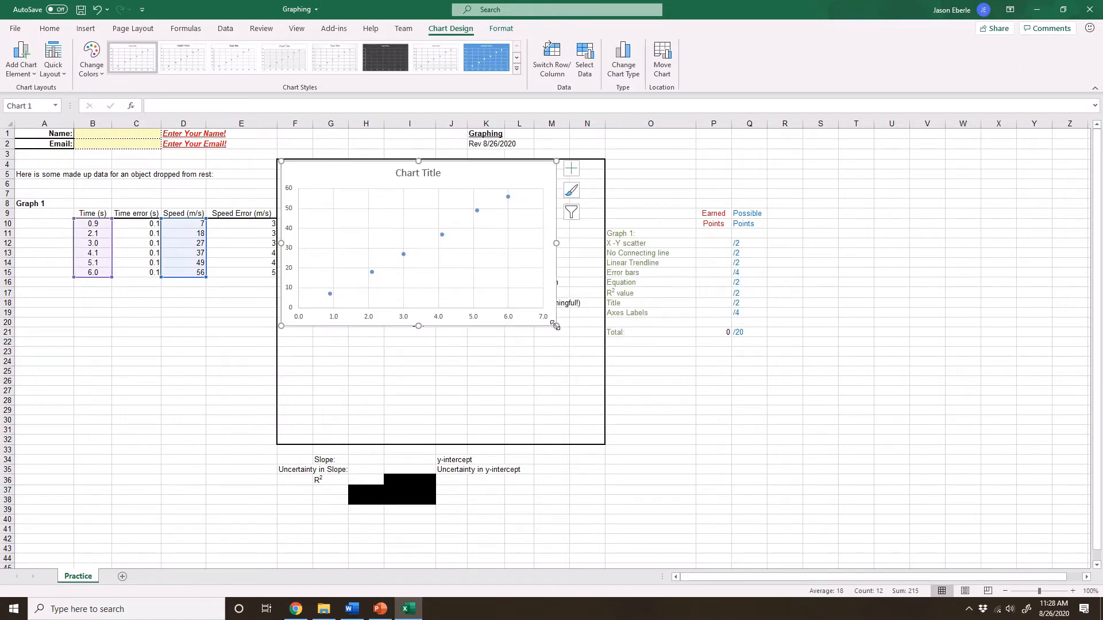
drag(556, 326, 601, 443)
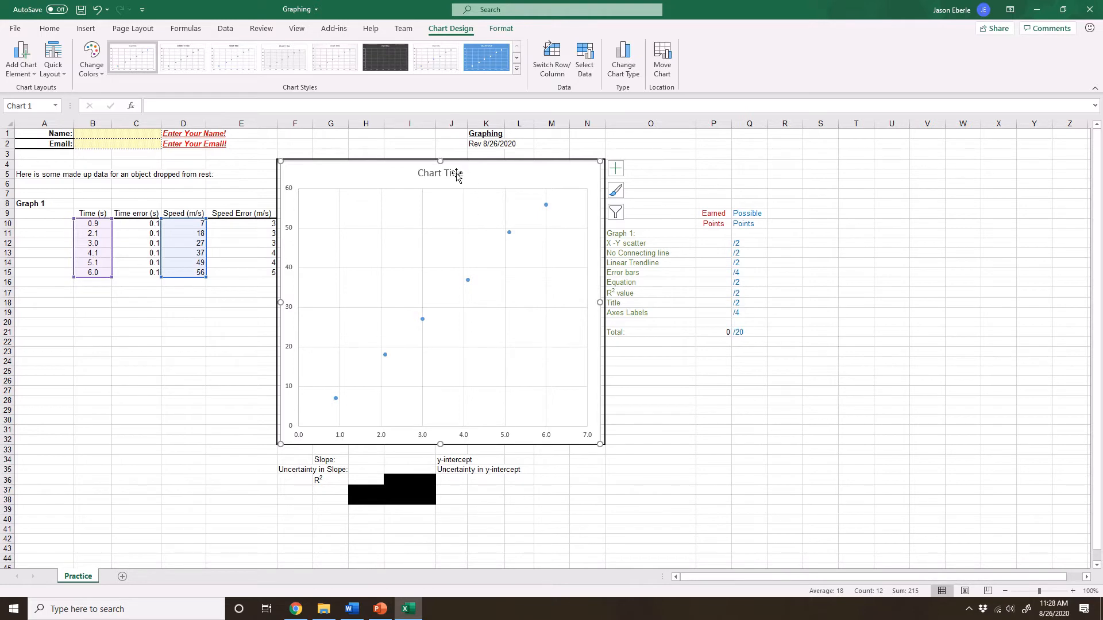
- Change the chart title to "Speed vs. Time"
click(455, 174)
drag(463, 174, 422, 175)
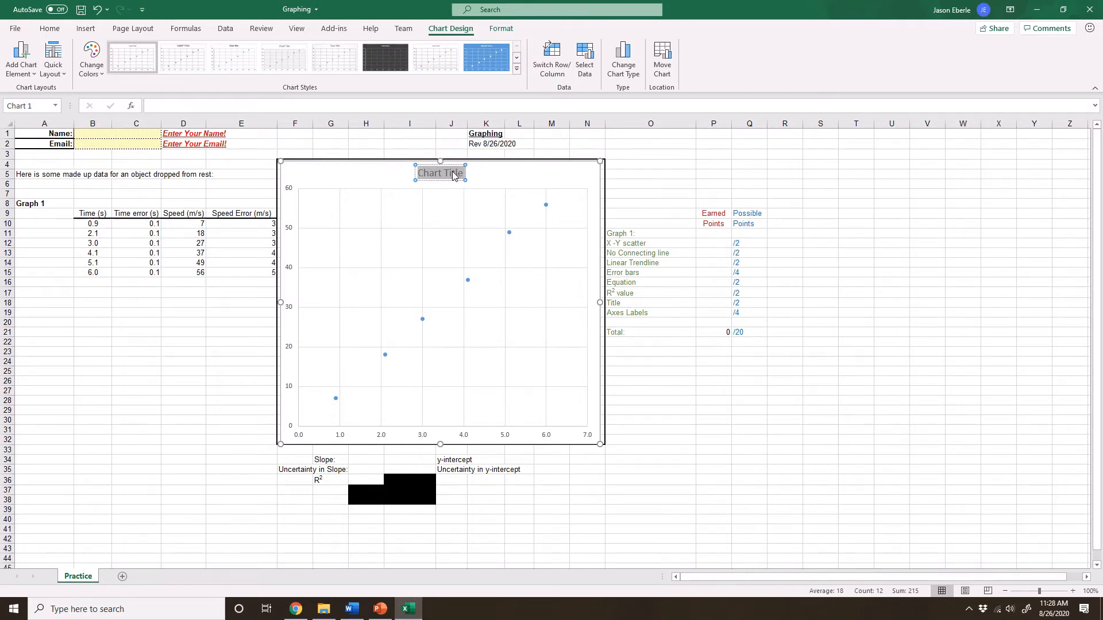
text(Sp)
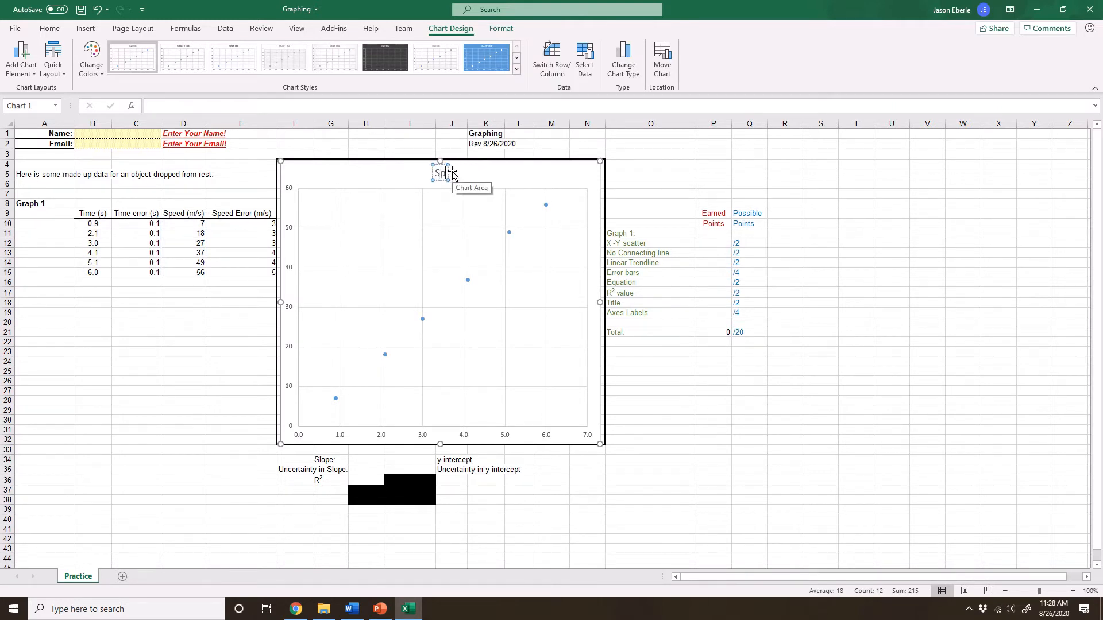
text(eed vs. Time)
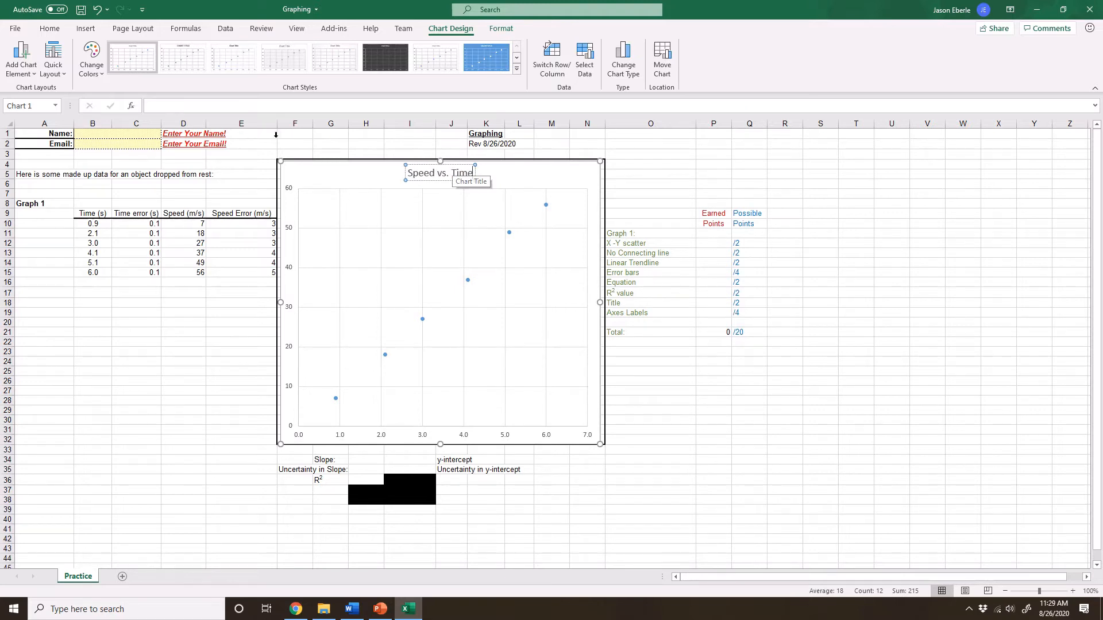
click(541, 179)
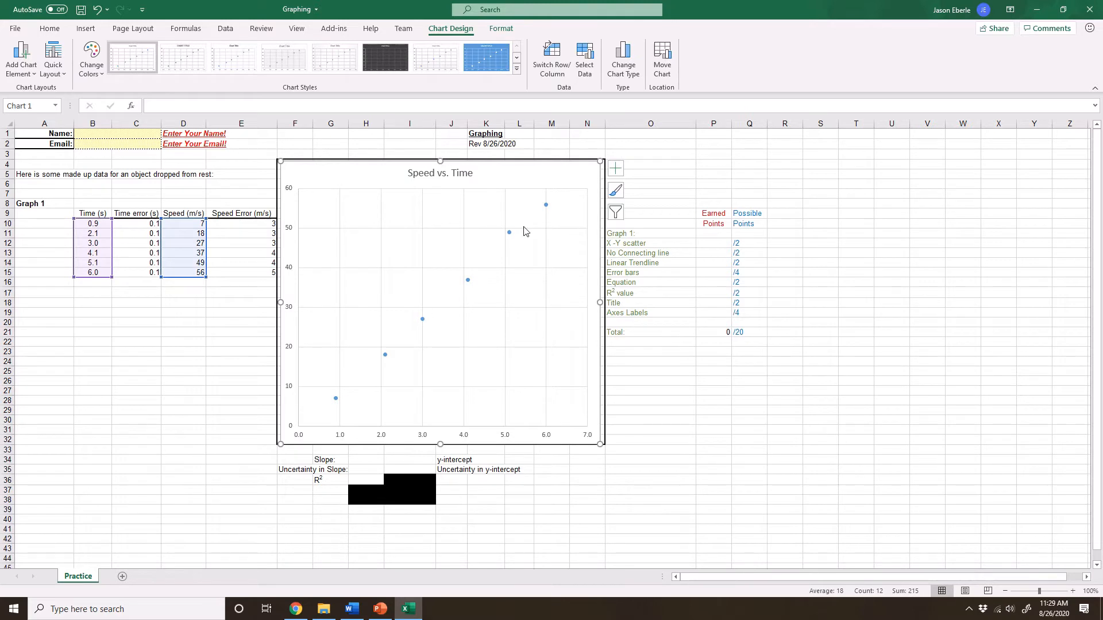
- Add axis titles to the chart and label the vertical axis "Speed (m/s)"
click(615, 170)
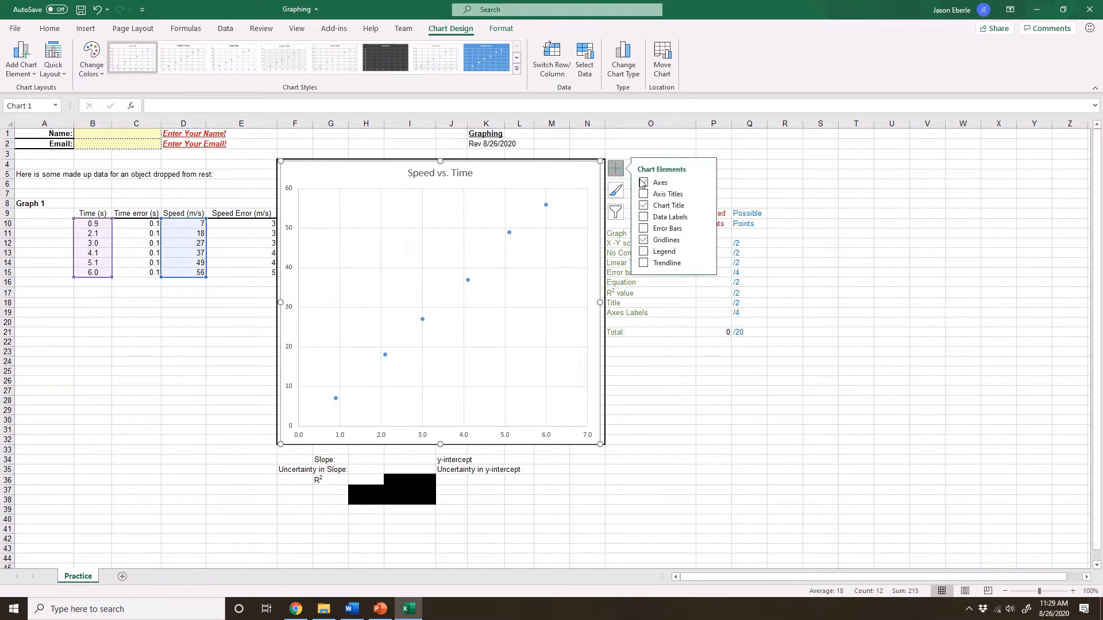
click(644, 194)
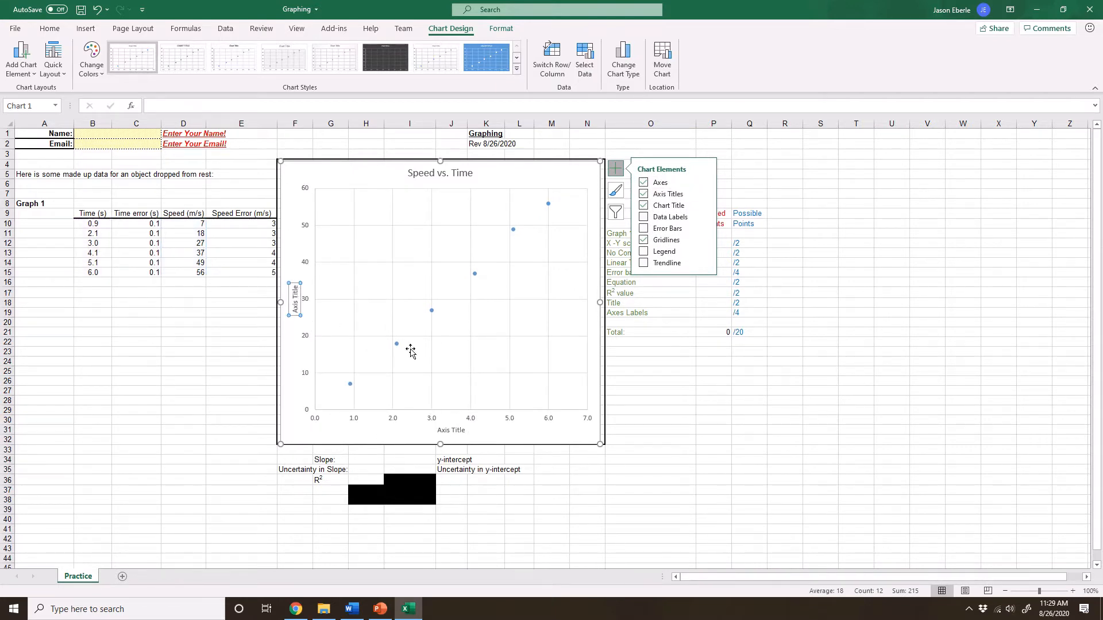
click(295, 300)
triple_click(295, 300)
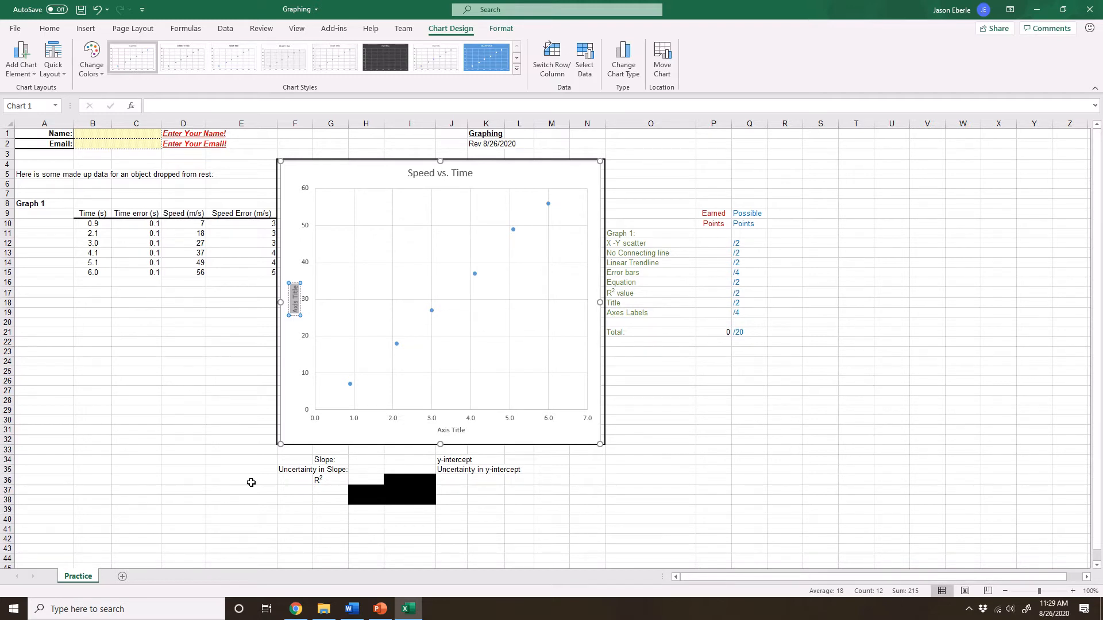
text(Speed (m/s))
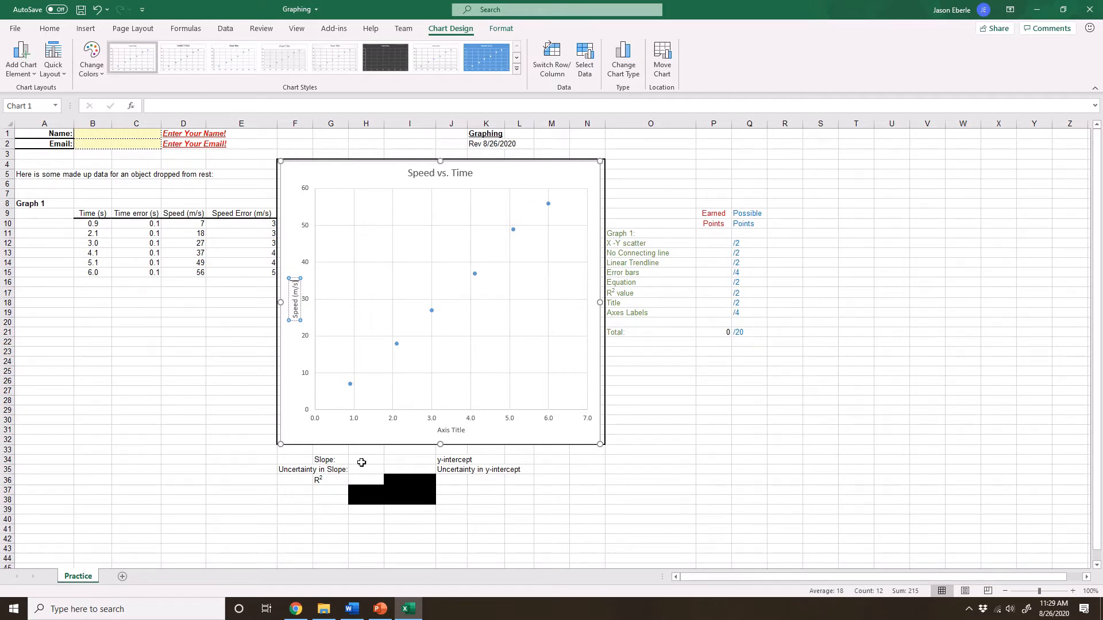
- Label the chart's horizontal axis "Time (s)"
double_click(447, 431)
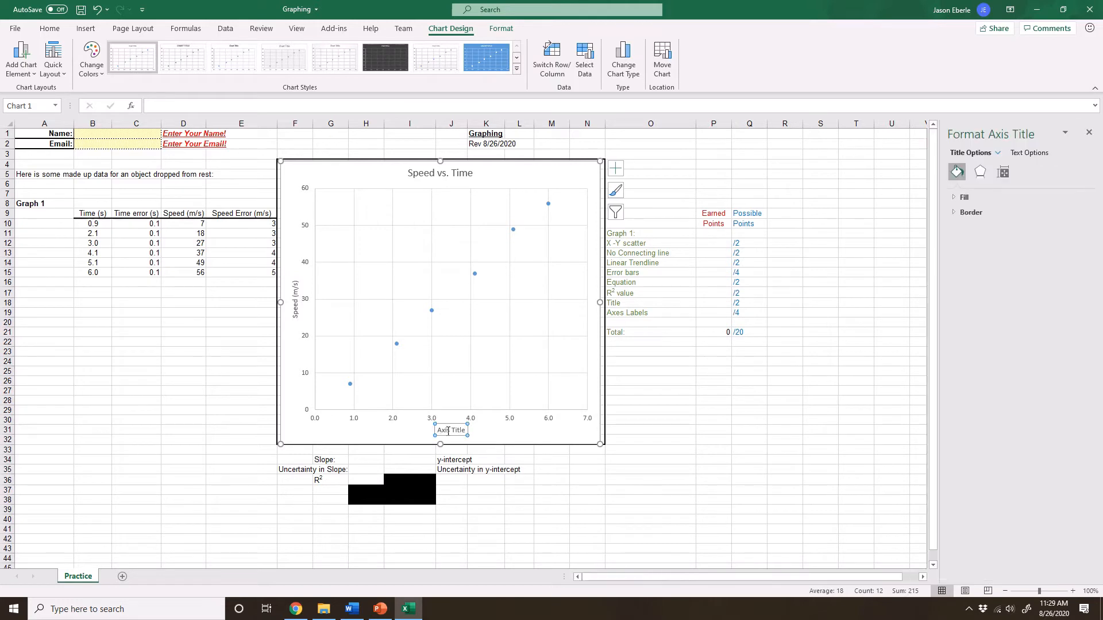
triple_click(449, 431)
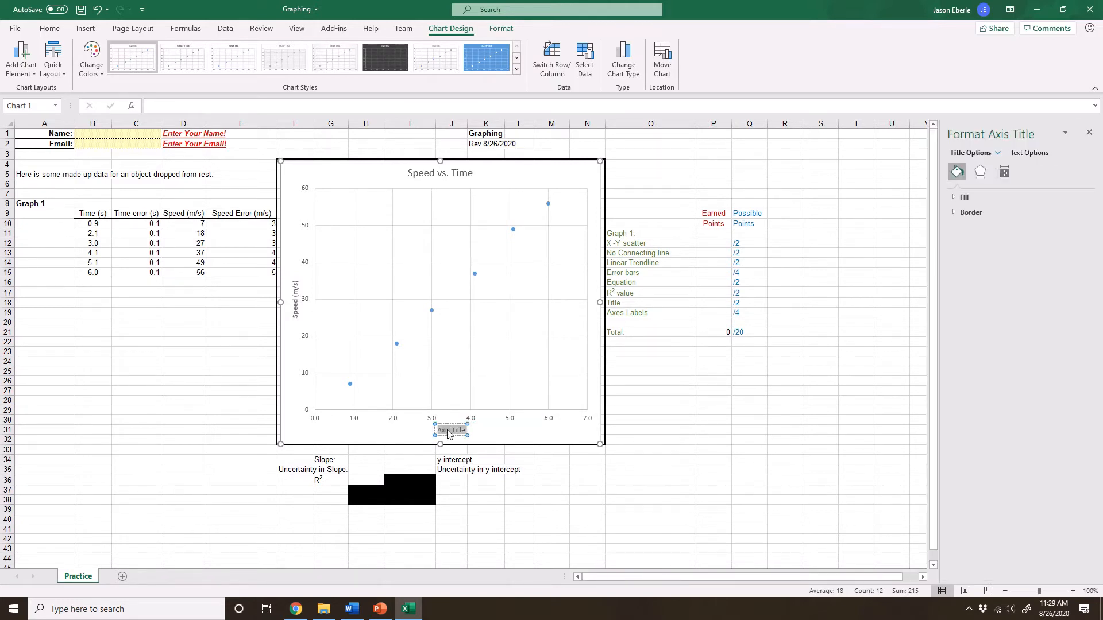
text(Time (s))
click(570, 430)
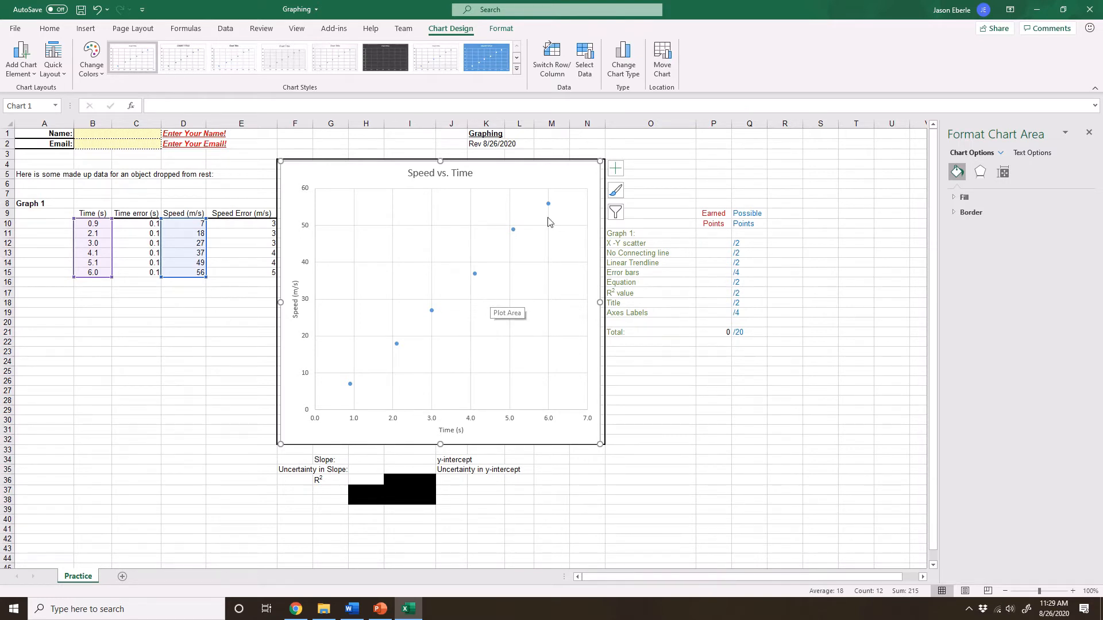
- Add a linear trendline to the chart with its equation and R-squared value displayed
click(616, 170)
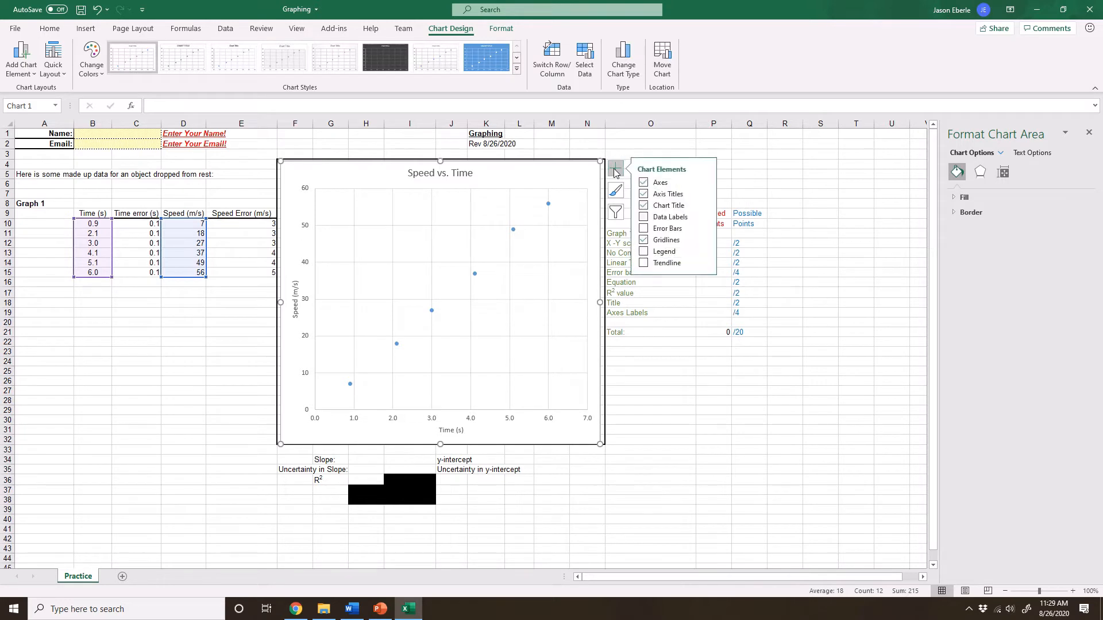
click(705, 263)
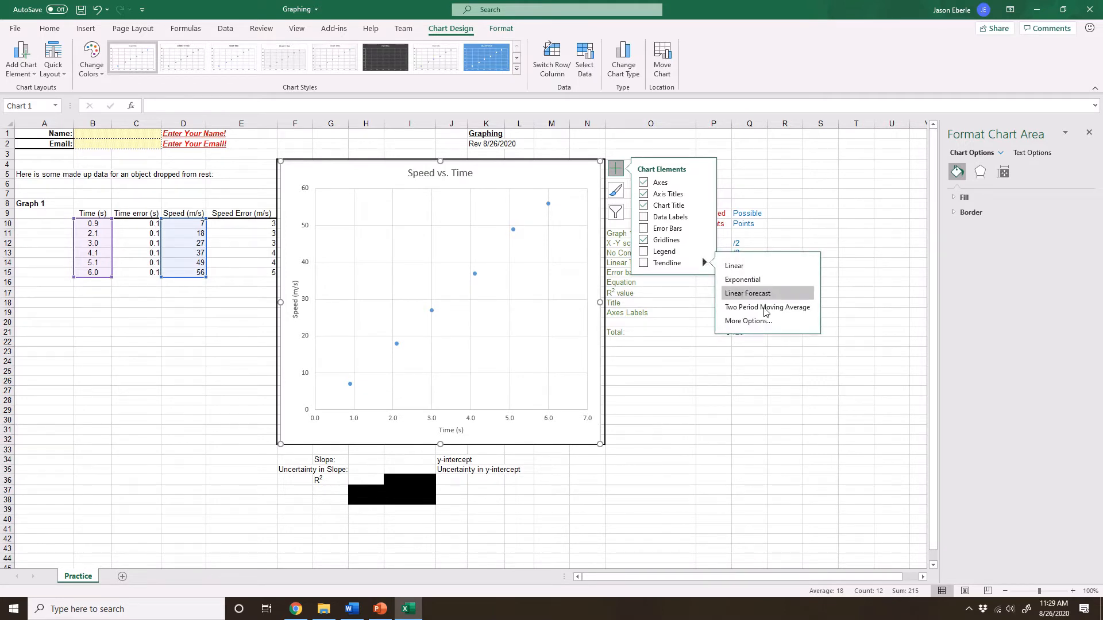
click(764, 322)
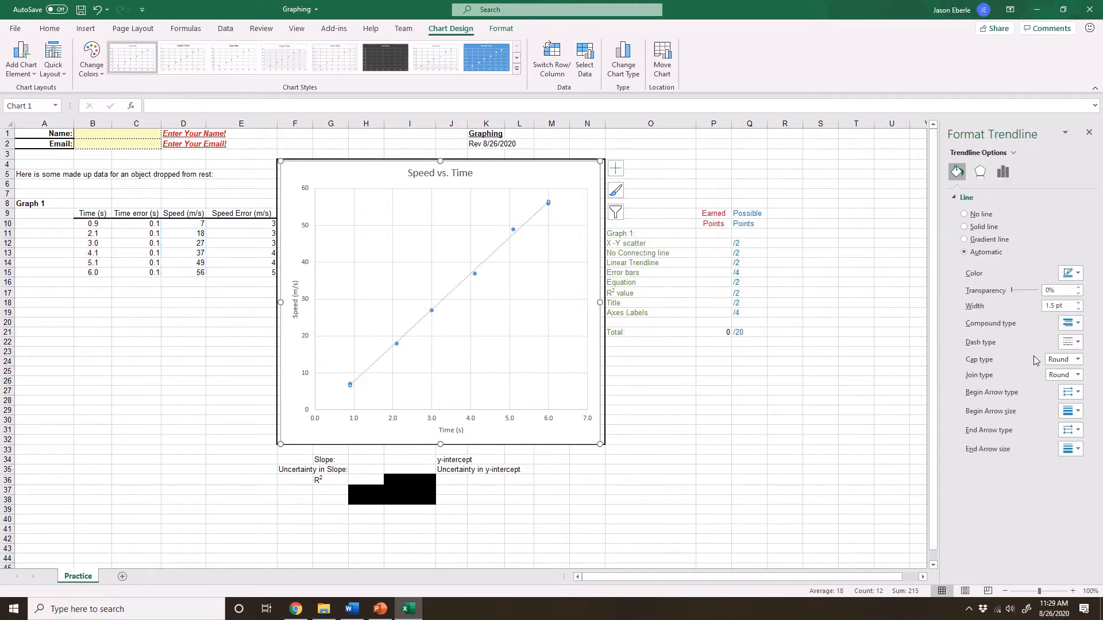
click(1003, 176)
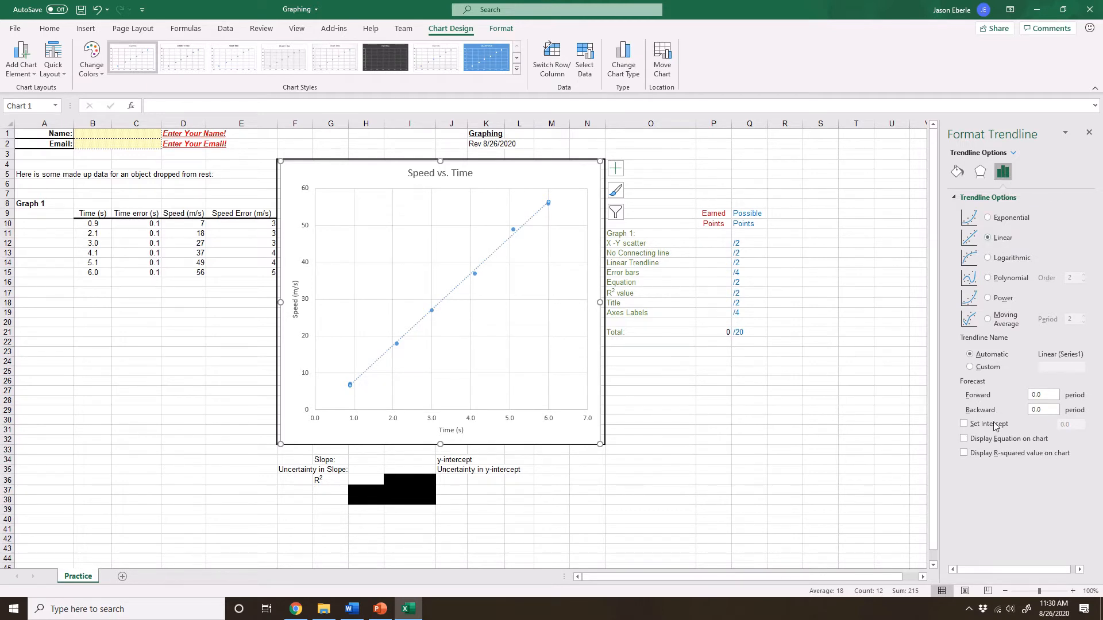
click(964, 440)
click(964, 454)
- Move the trendline equation label into the empty area above the line, enlarge its text and make it bold
click(514, 202)
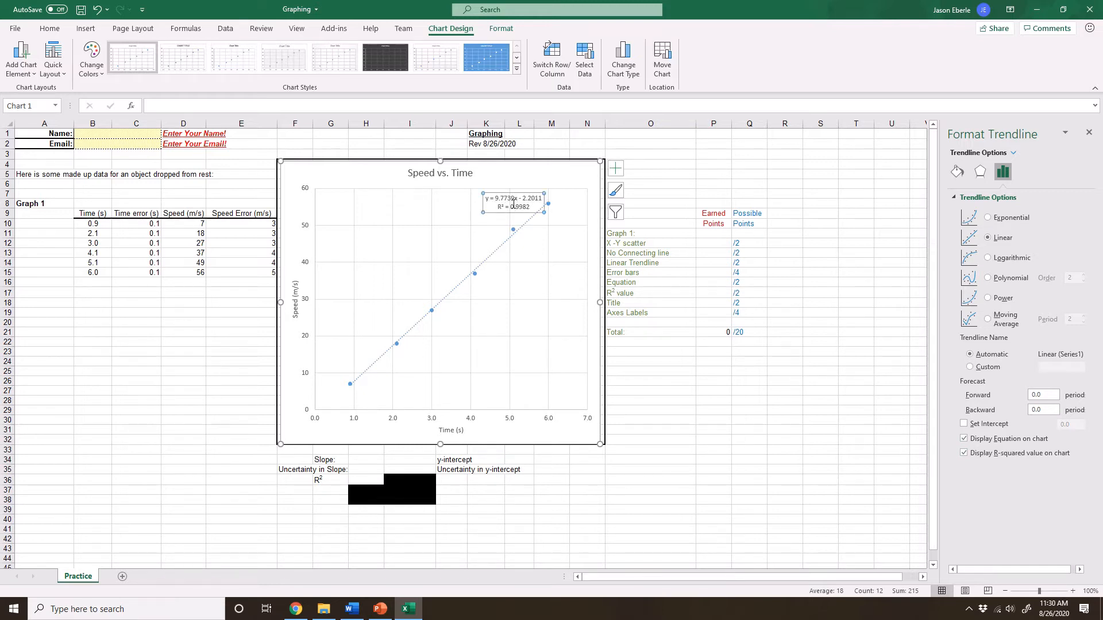
drag(519, 195, 420, 212)
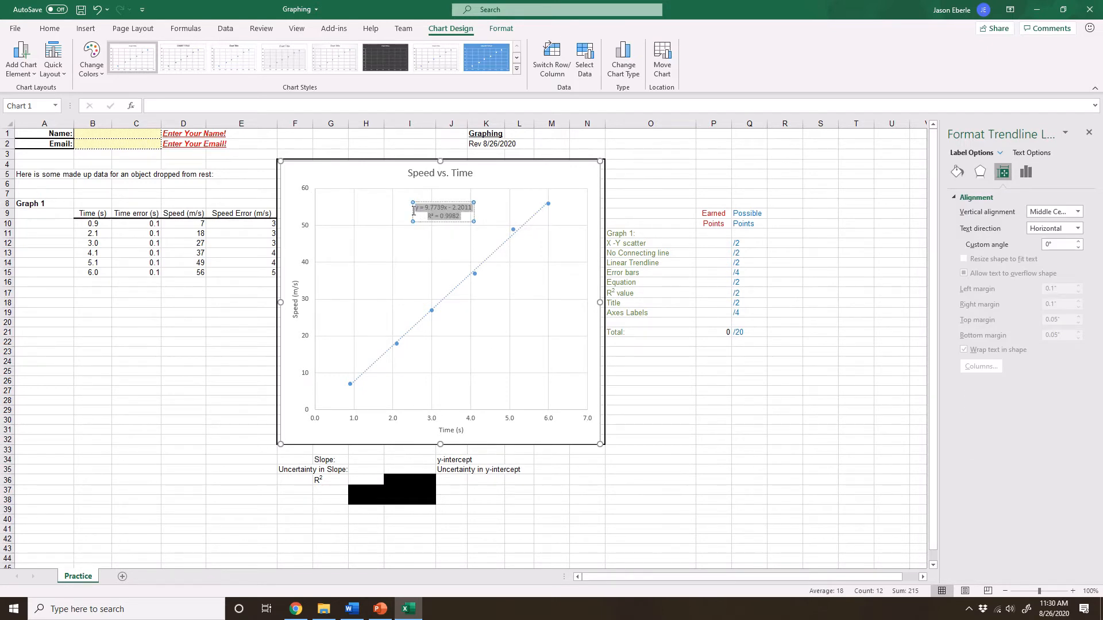
click(484, 179)
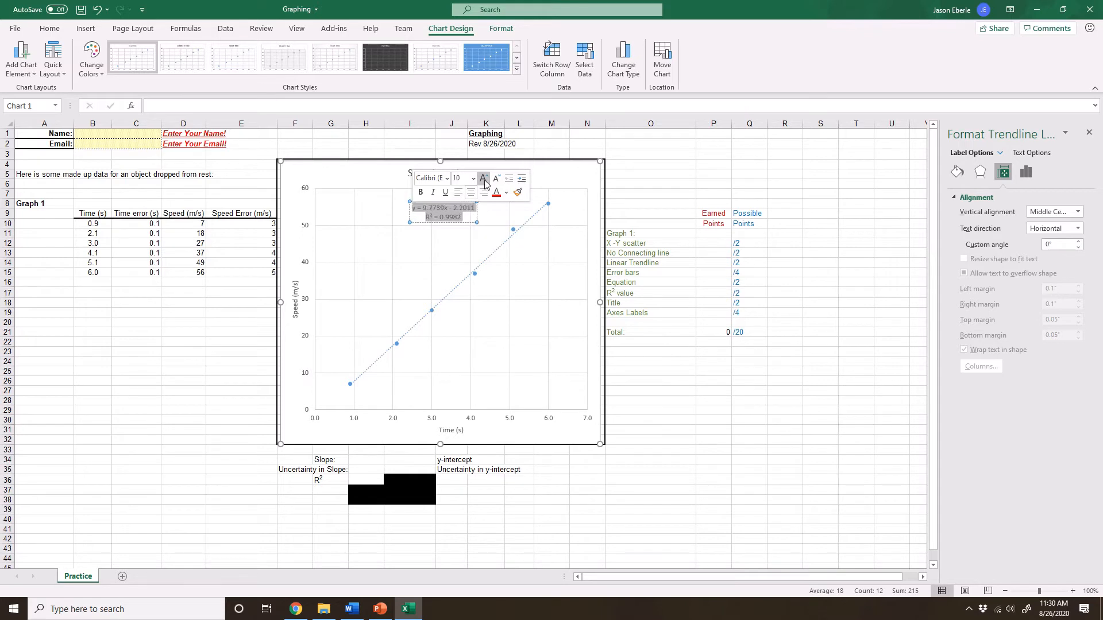
click(484, 180)
click(484, 179)
click(426, 196)
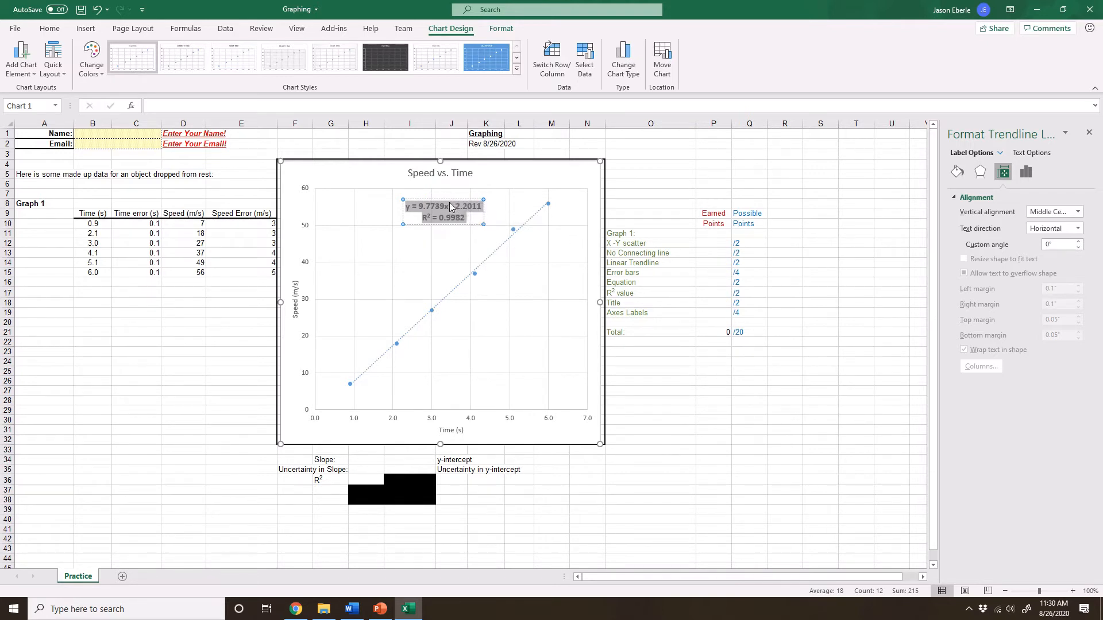
drag(450, 205, 440, 208)
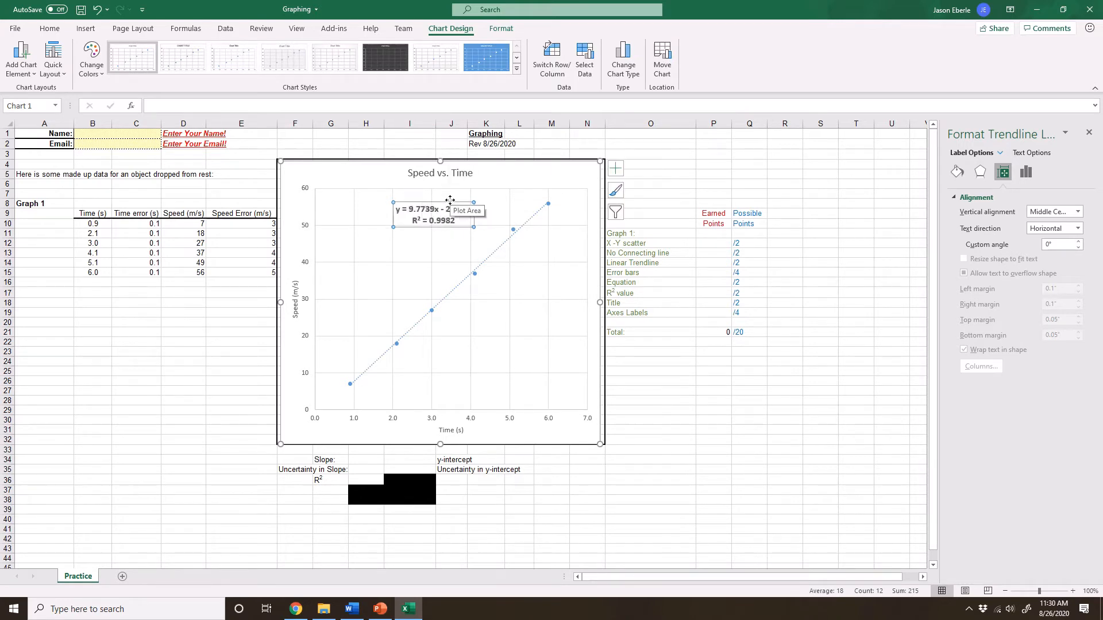
- Set the trendline label's number format to Scientific with 2 decimal places
right_click(451, 205)
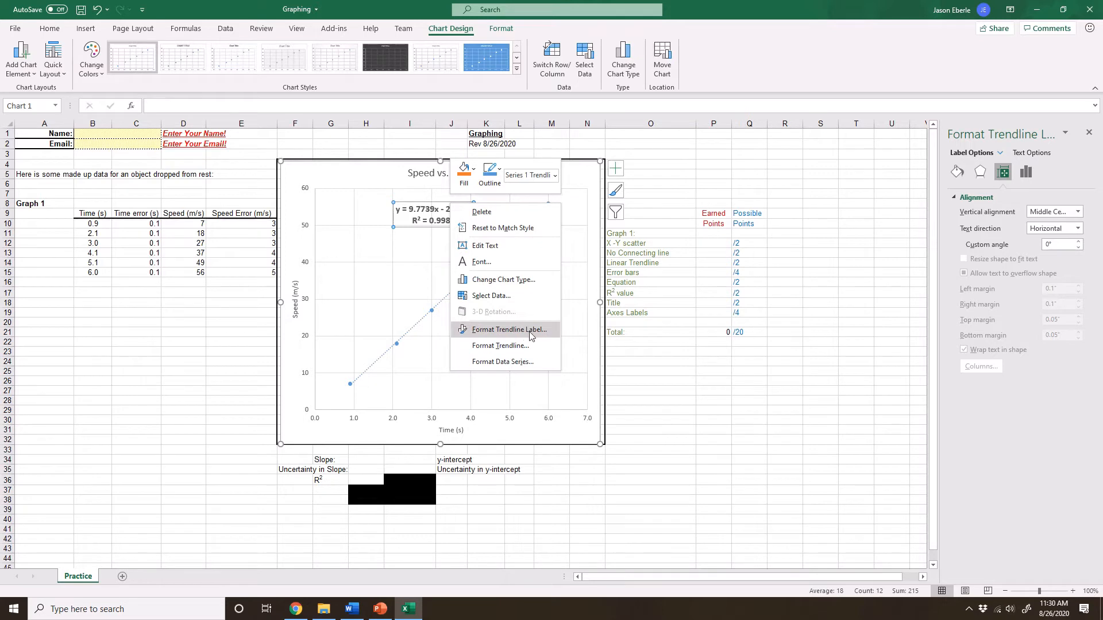
click(509, 330)
click(1029, 224)
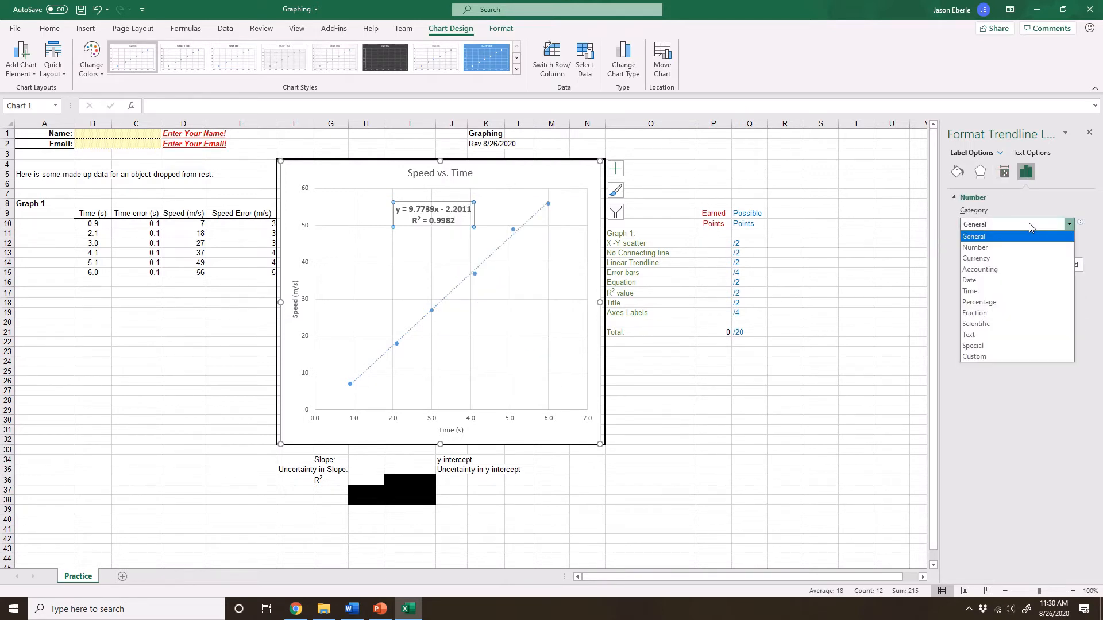
click(980, 324)
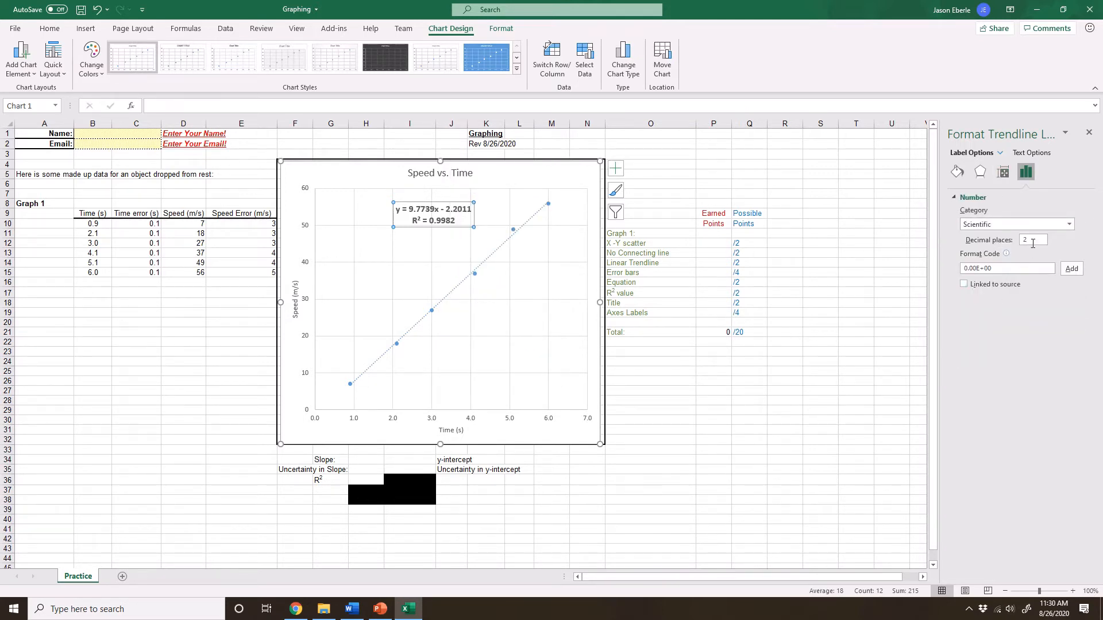
drag(1033, 244, 1019, 244)
click(1044, 242)
click(846, 275)
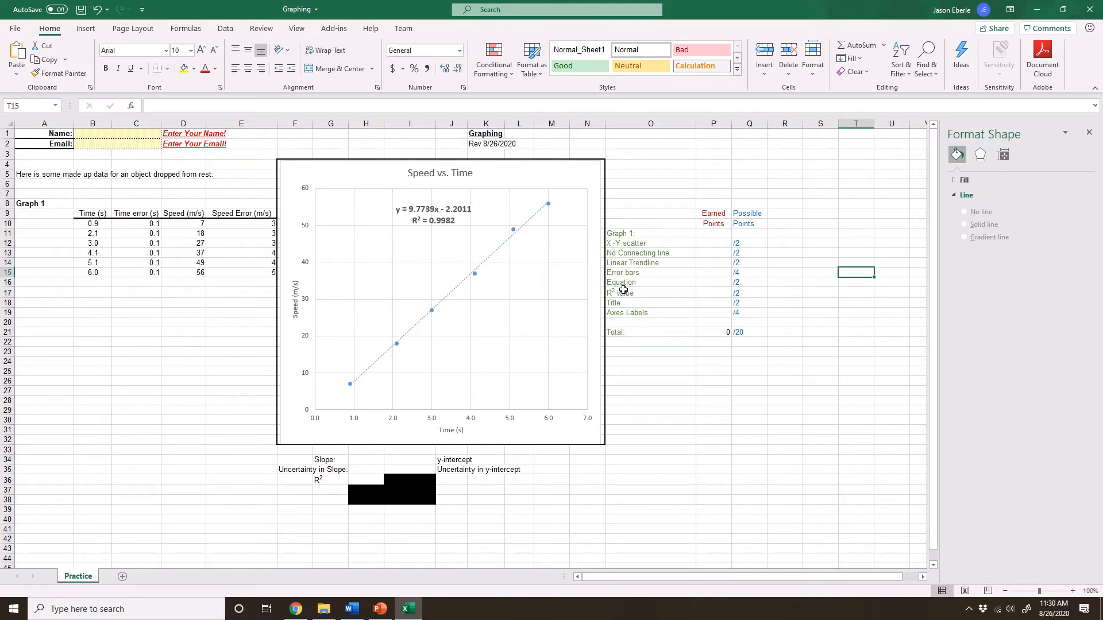
- Add error bars to the chart's data series and open their detailed formatting options
click(514, 231)
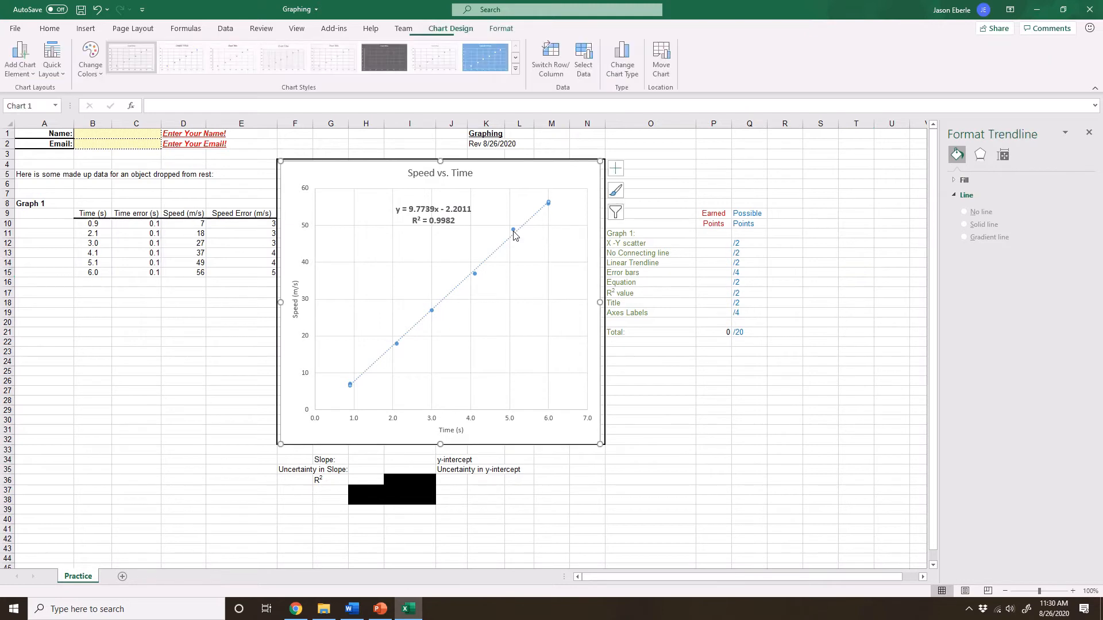
click(617, 169)
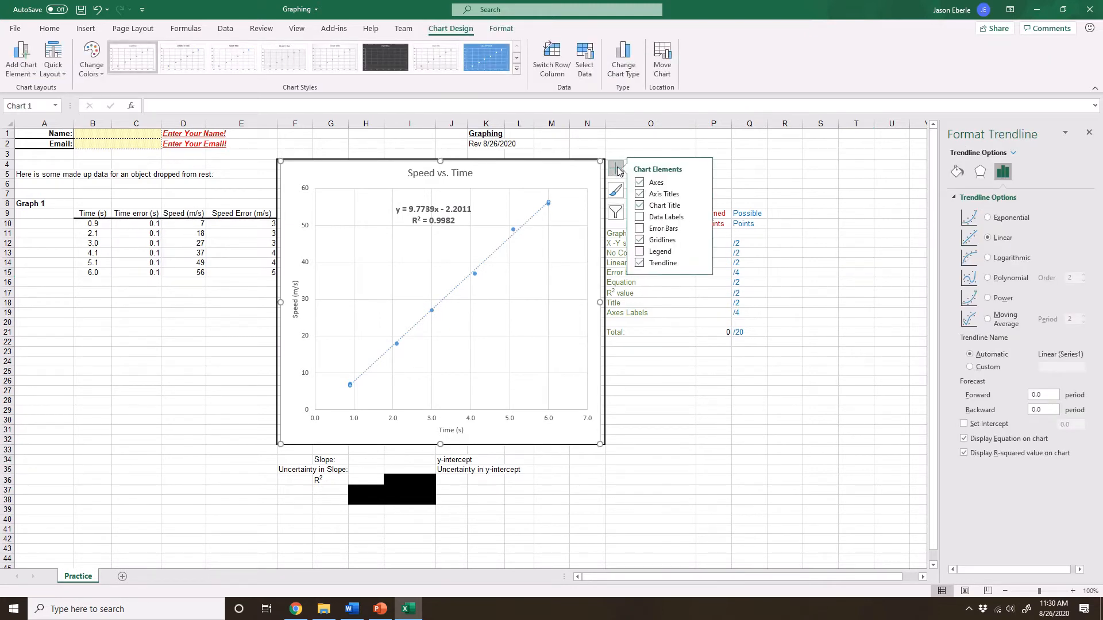
click(706, 230)
click(749, 275)
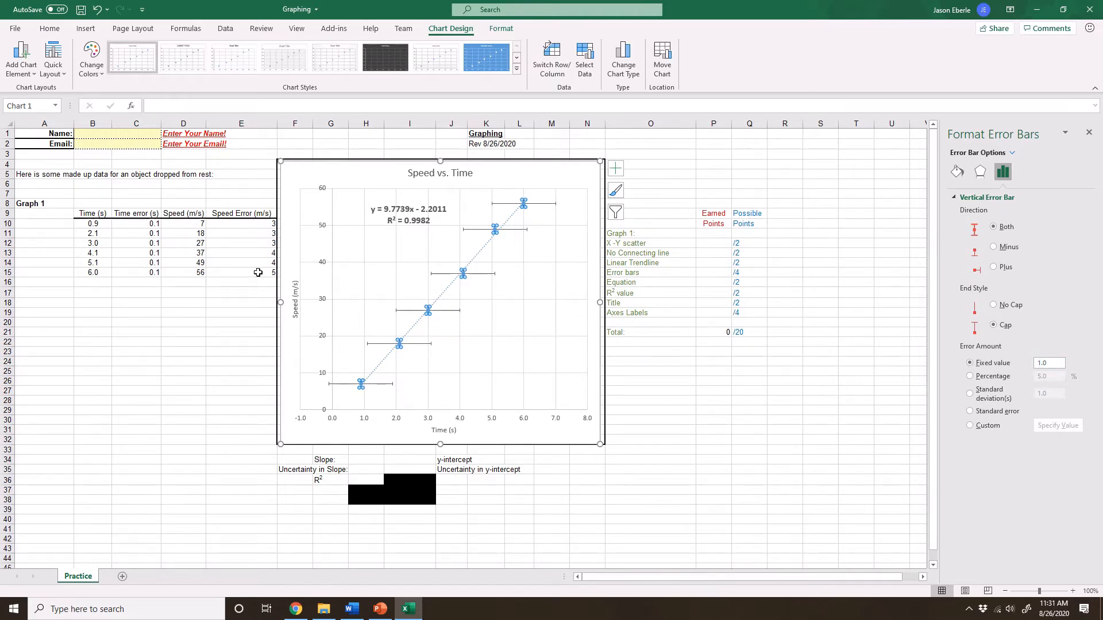
- Set the vertical error bars to custom amounts, using the Speed Error values in E10:E15 for both positive and negative errors
click(972, 427)
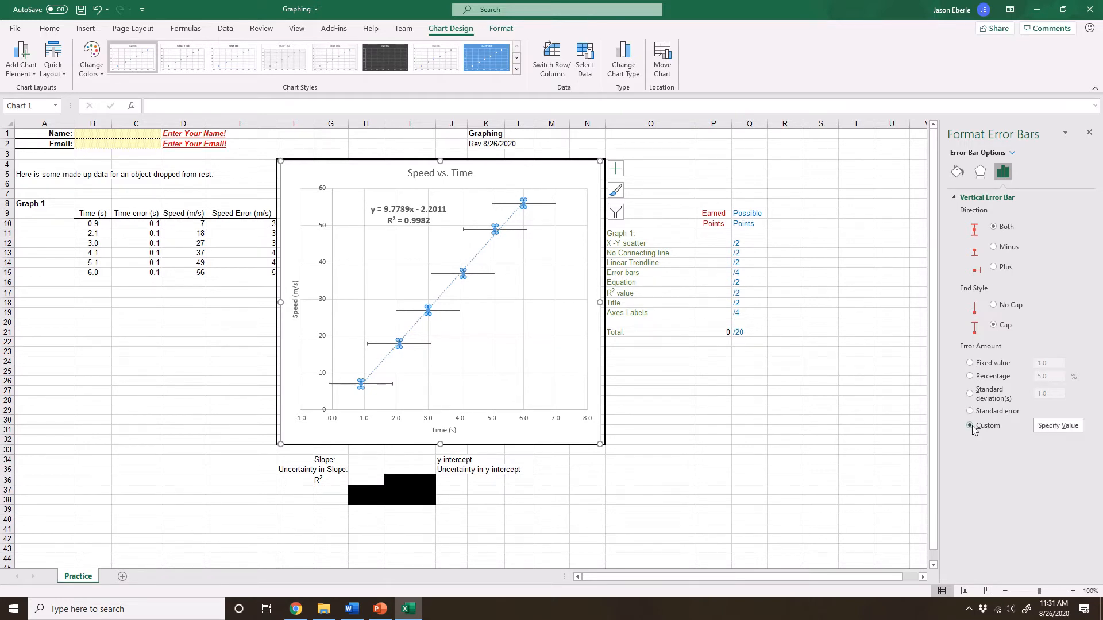
click(1058, 427)
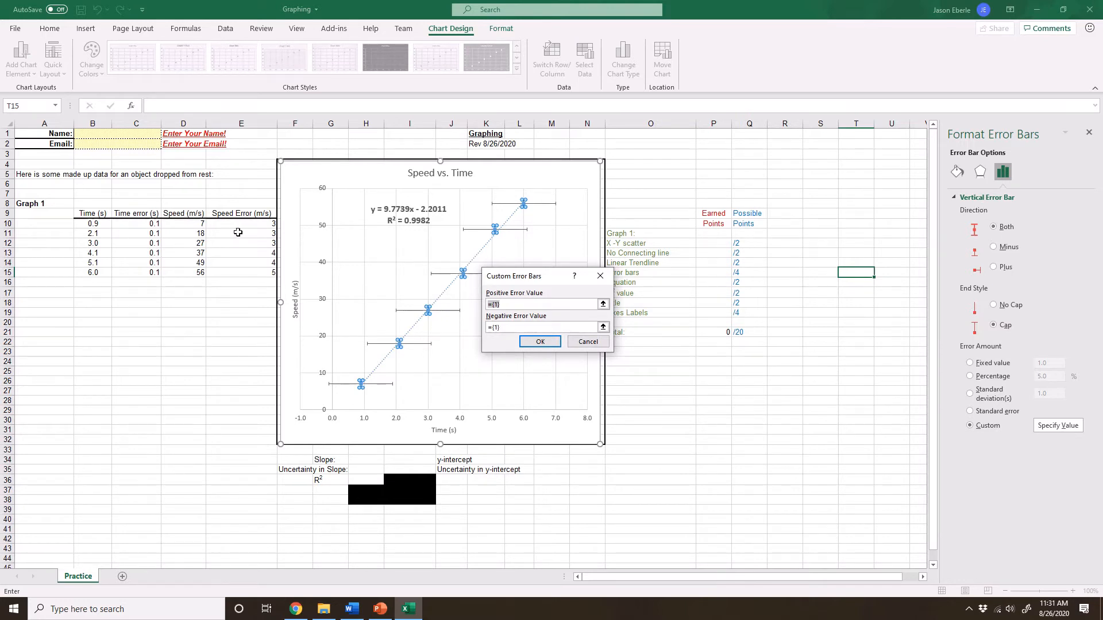
click(603, 304)
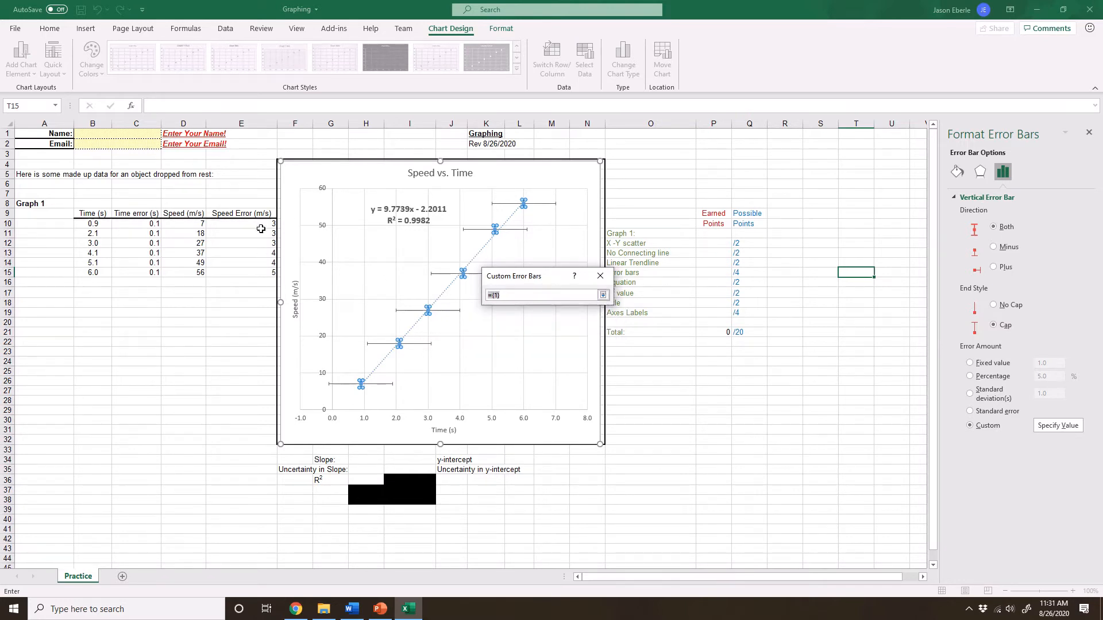
drag(264, 224, 271, 273)
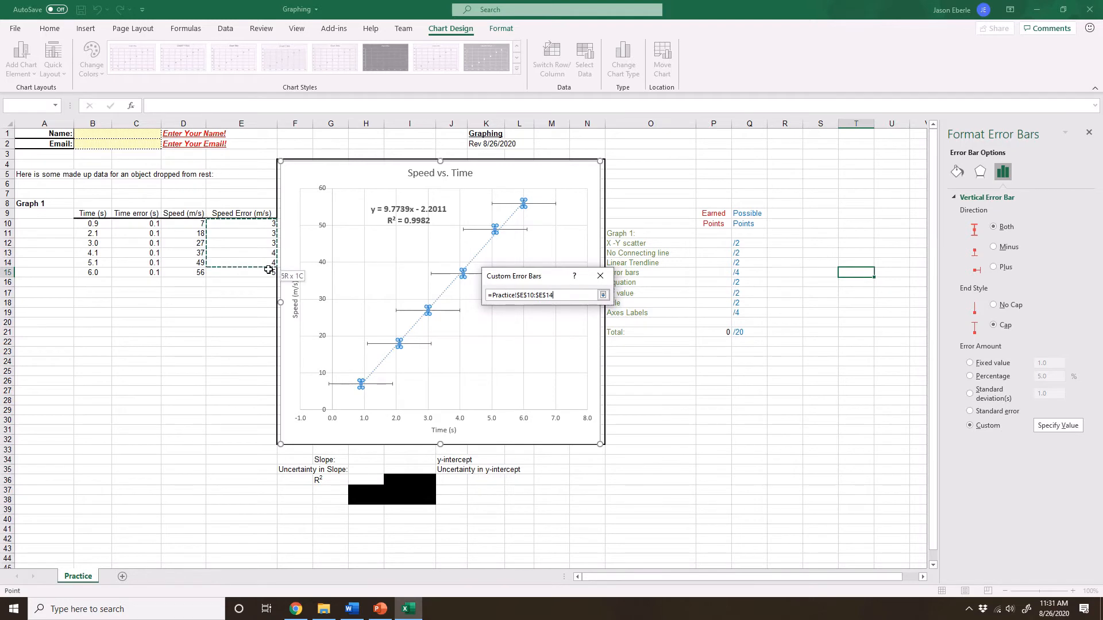
click(602, 295)
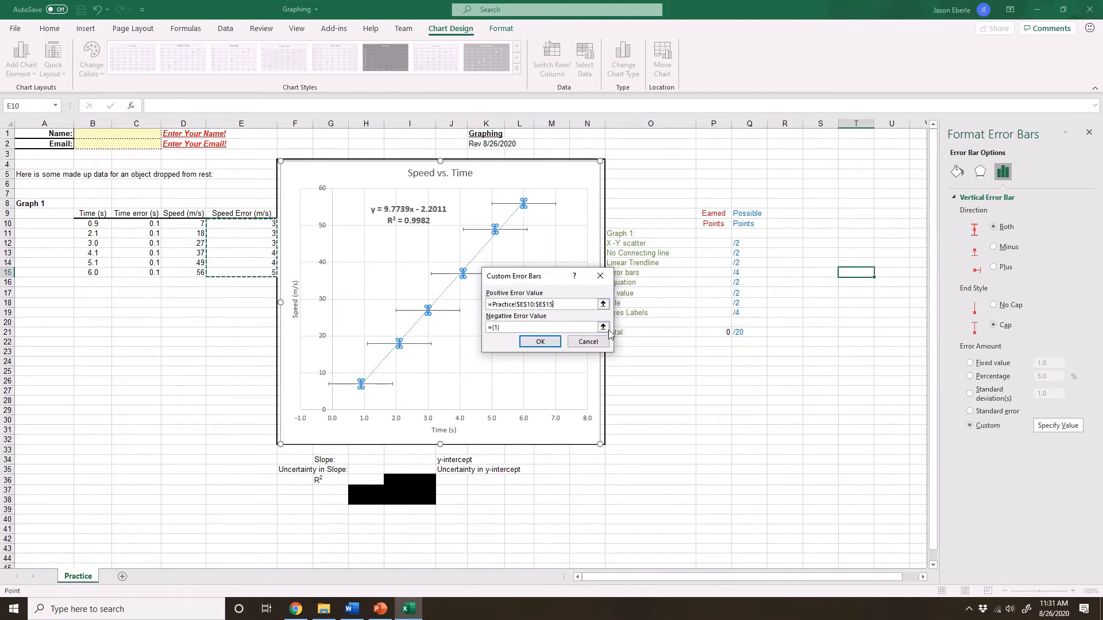
click(603, 327)
drag(262, 224, 259, 274)
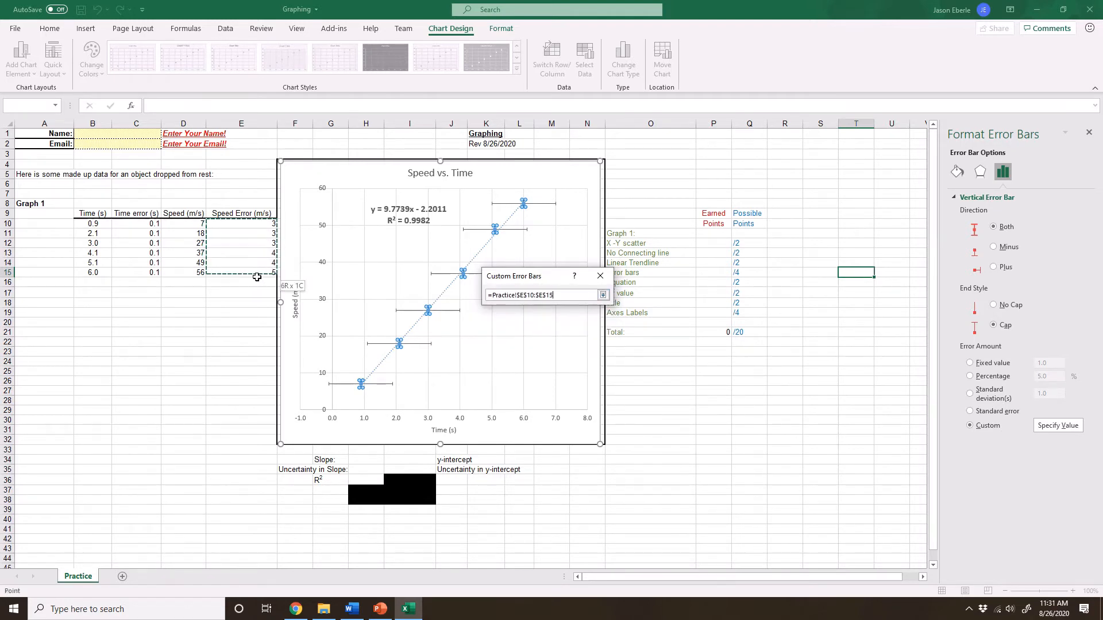
click(603, 295)
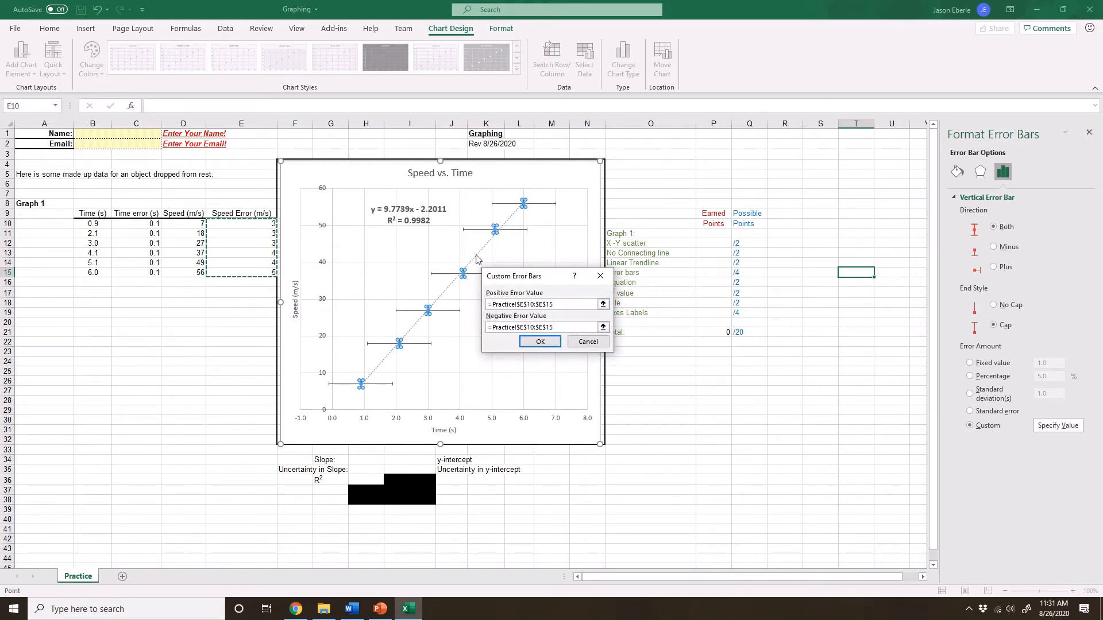
click(543, 343)
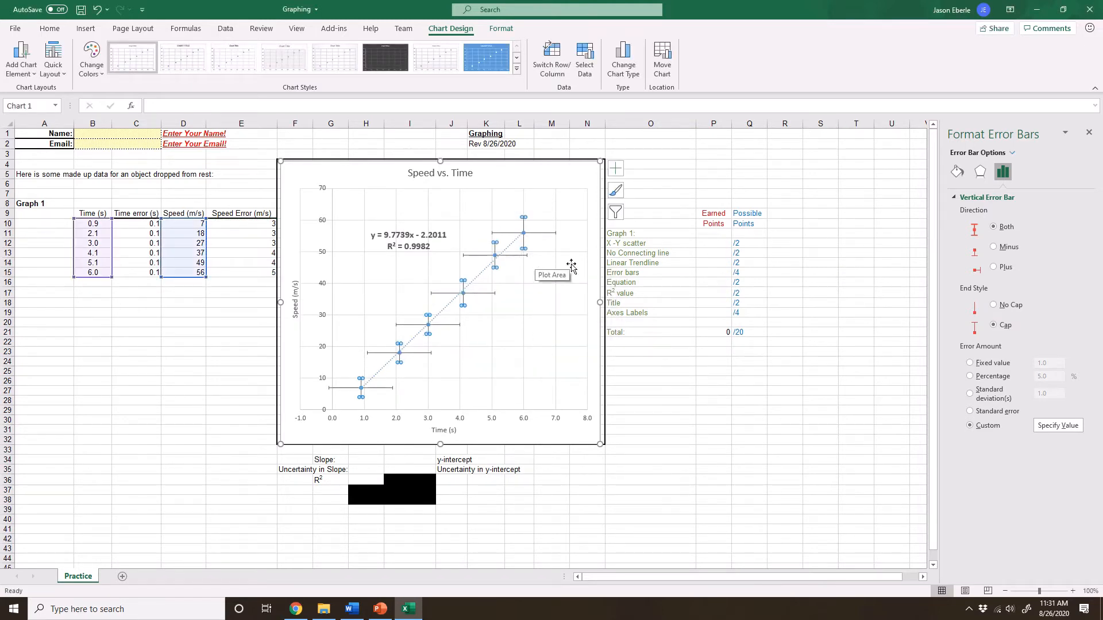
- Set the horizontal error bars to custom amounts, using the Time error values in C10:C15 for both positive and negative errors
click(543, 234)
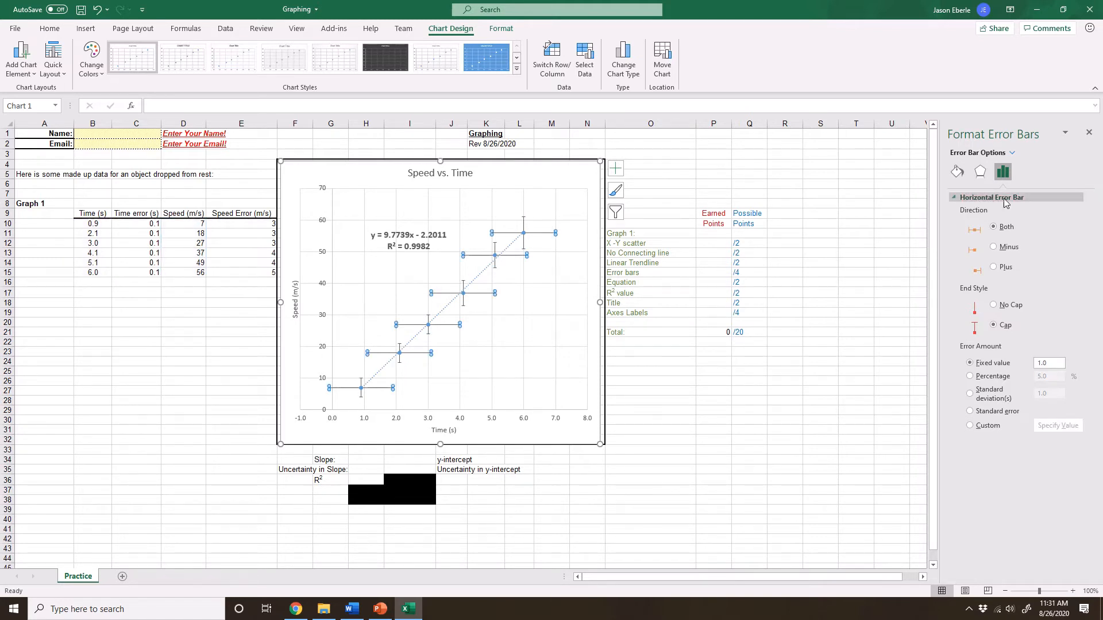
click(975, 429)
click(1057, 426)
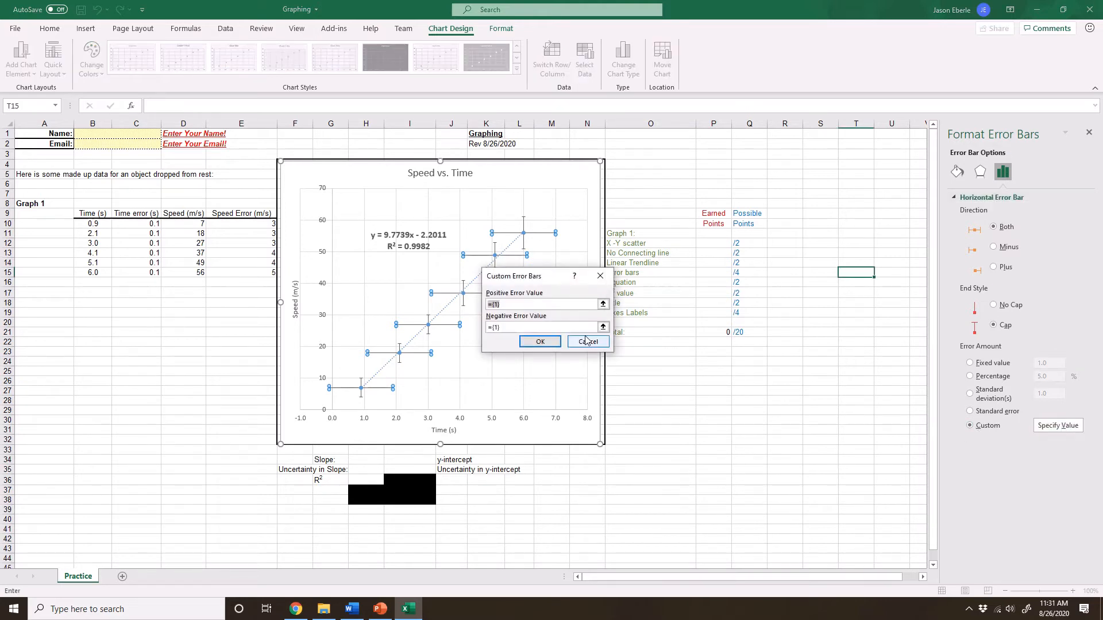
click(603, 305)
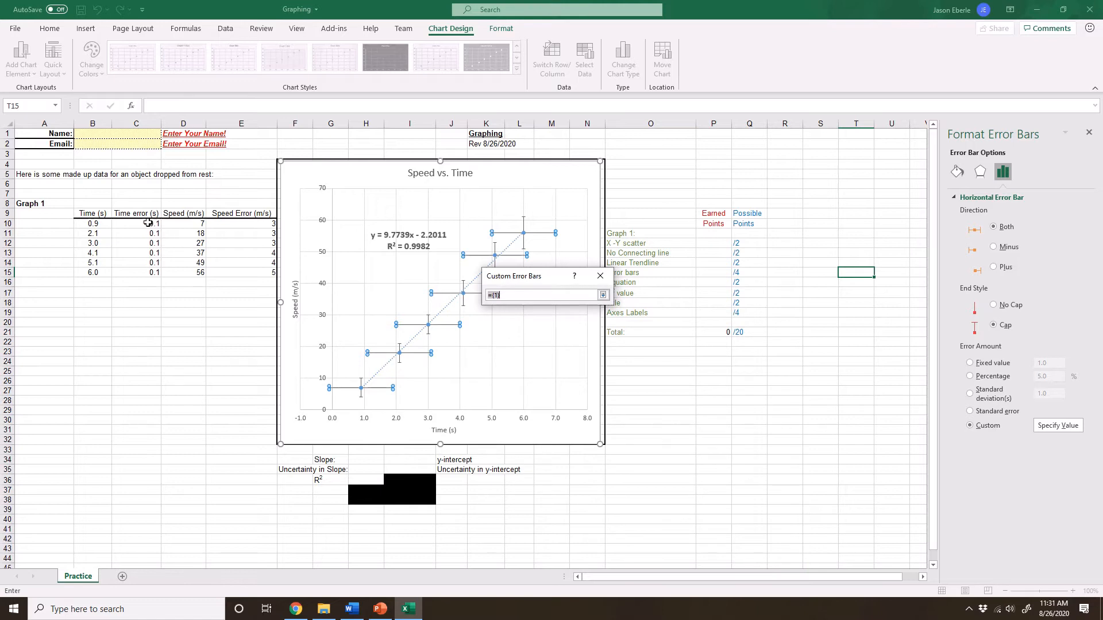
drag(148, 224, 153, 272)
click(603, 295)
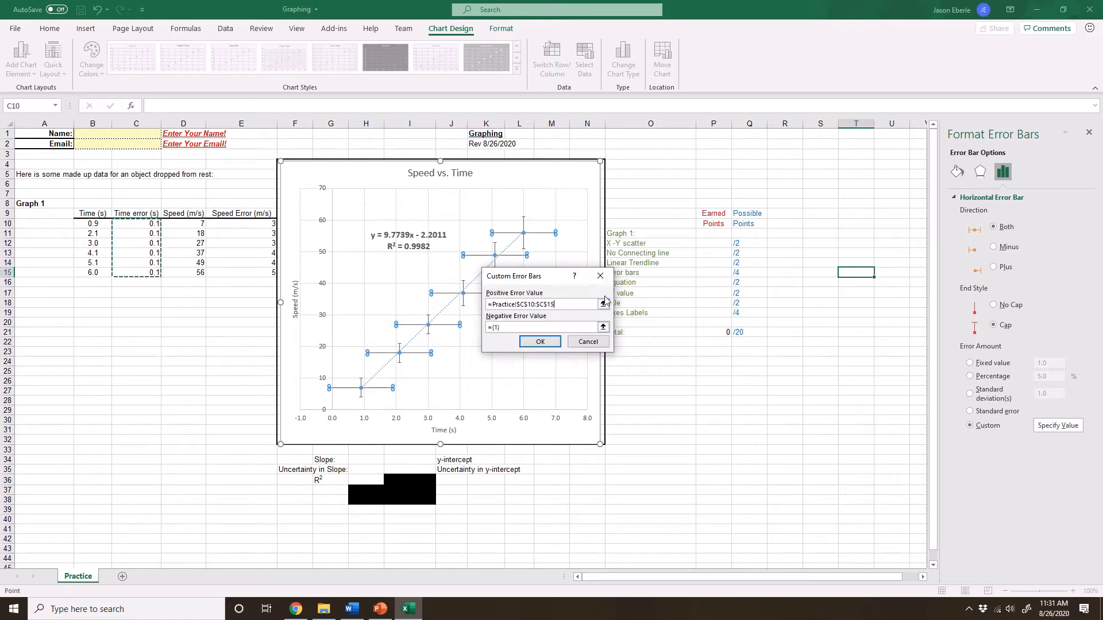
click(603, 328)
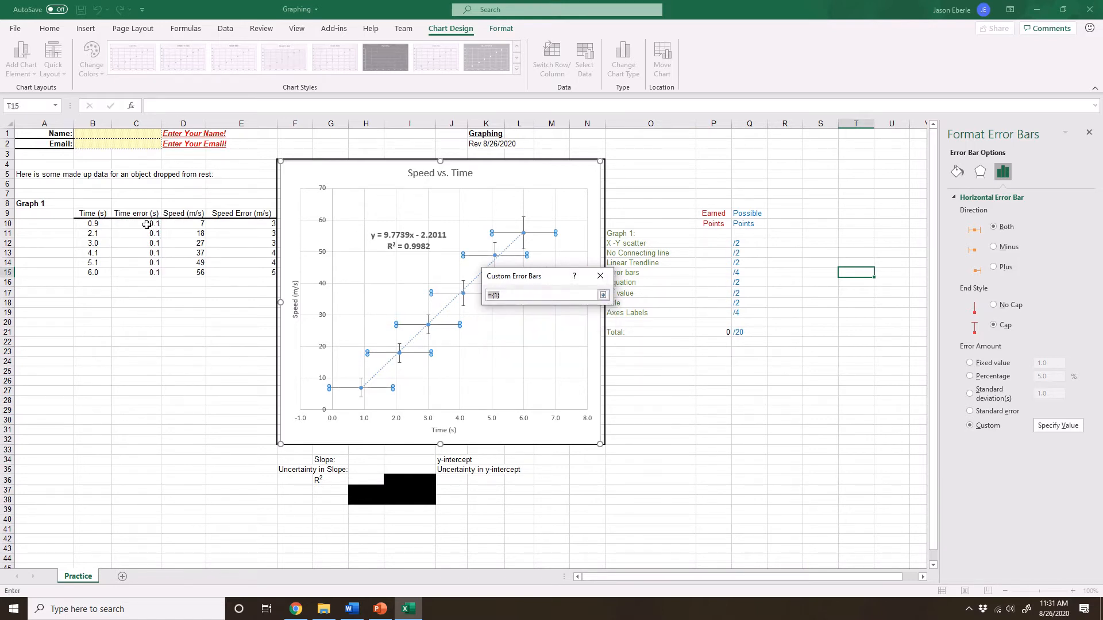
drag(148, 224, 152, 274)
click(604, 295)
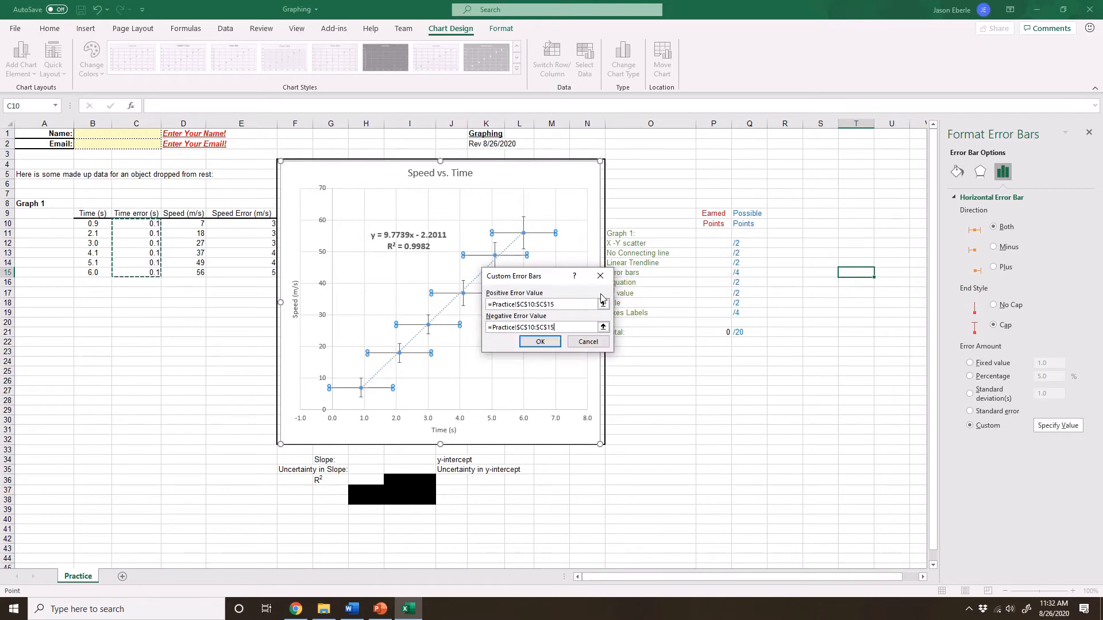
click(547, 342)
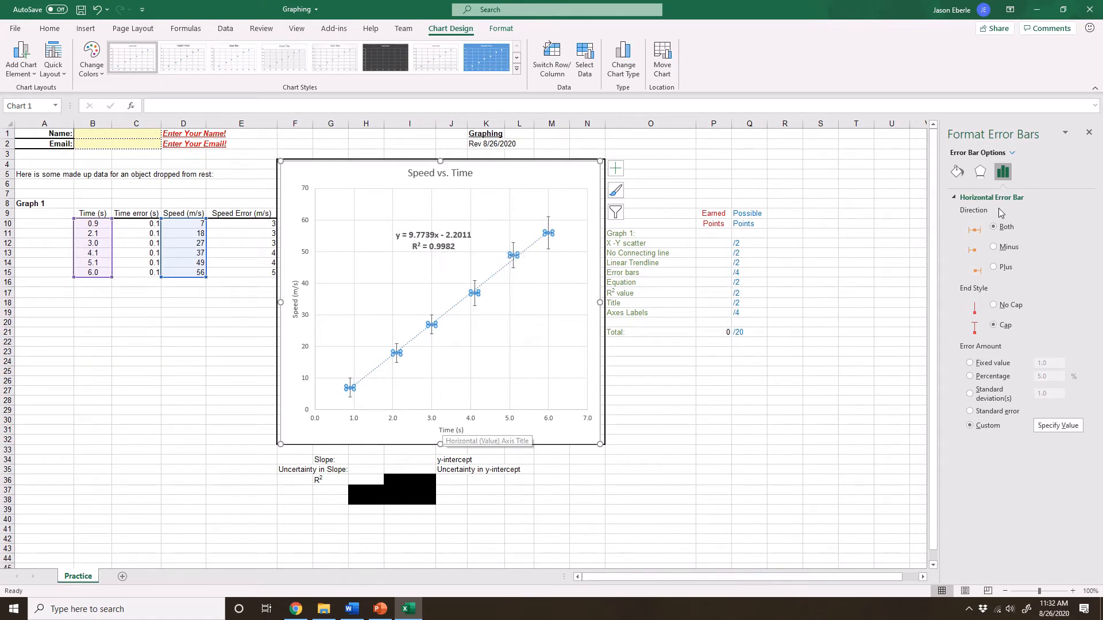
click(1088, 133)
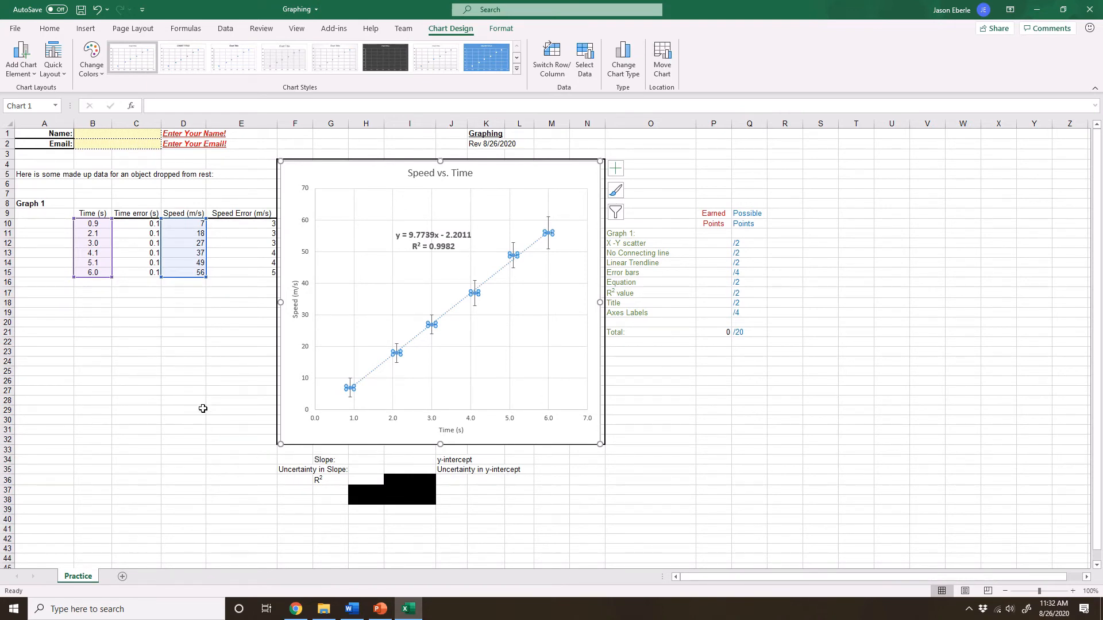
- Enter =linest(D10:D15,B10:B15,True,True) in the Slope cell H34 to calculate the regression statistics
click(364, 460)
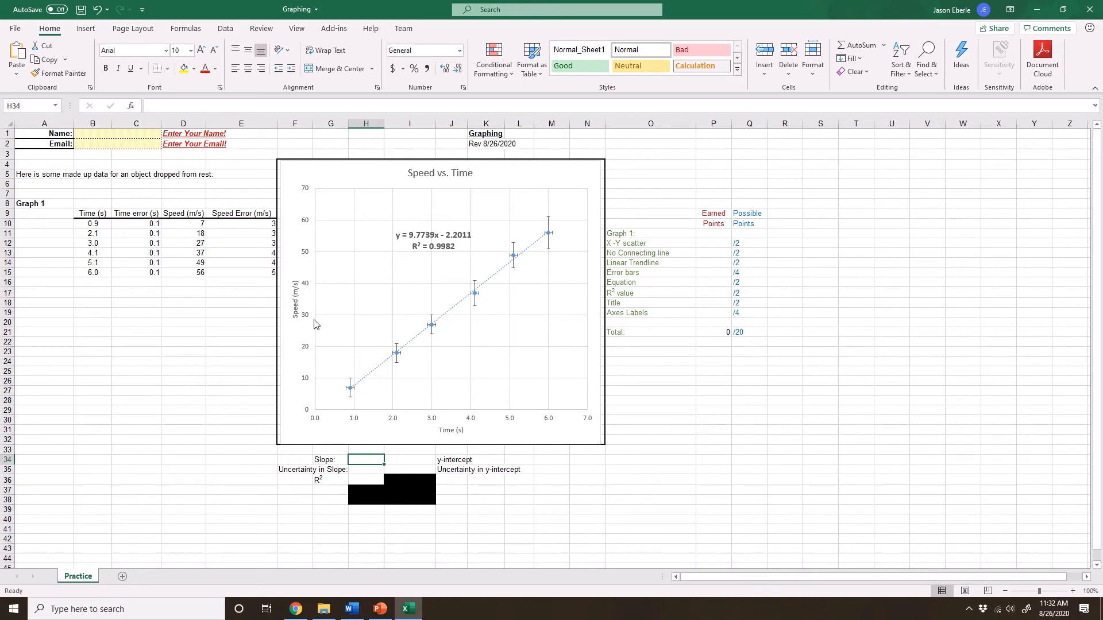
click(159, 110)
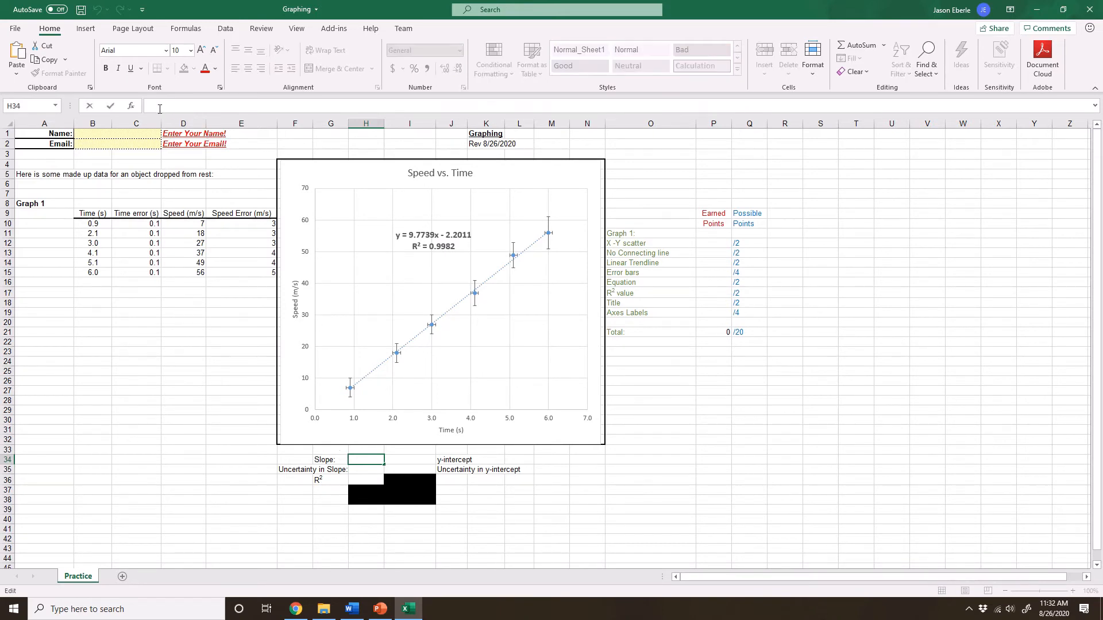
text(=linest)
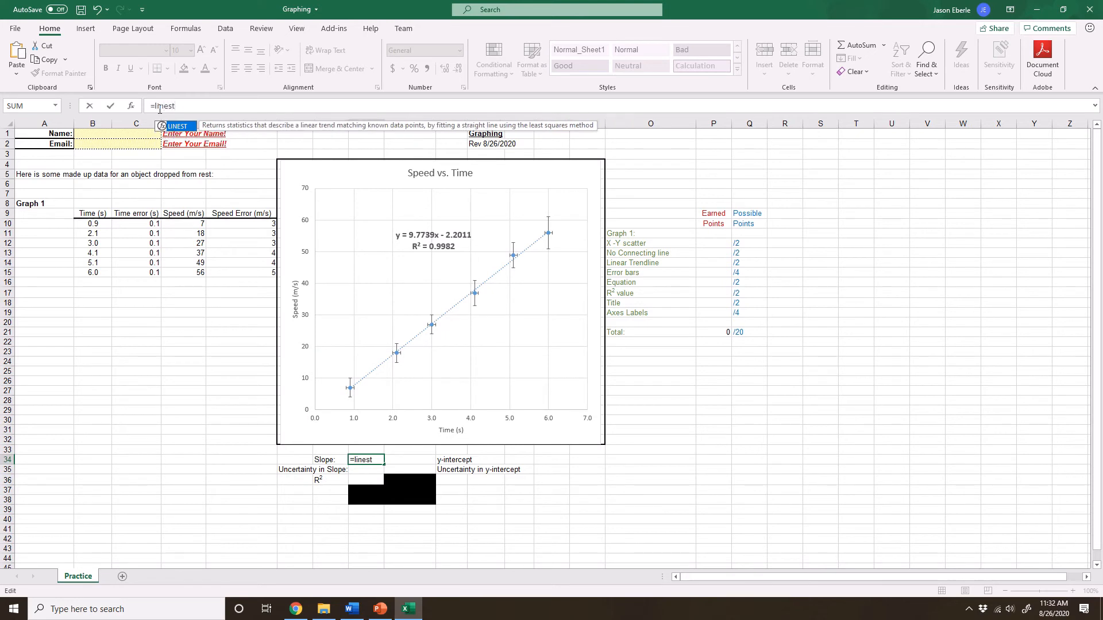
text(()
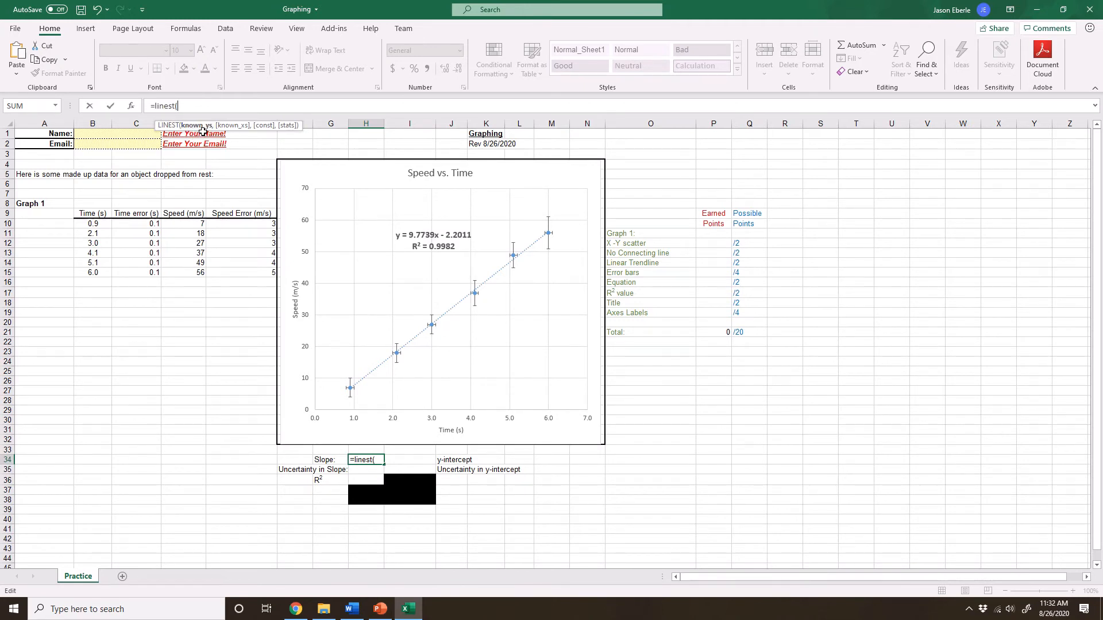
drag(190, 223, 190, 273)
text(,)
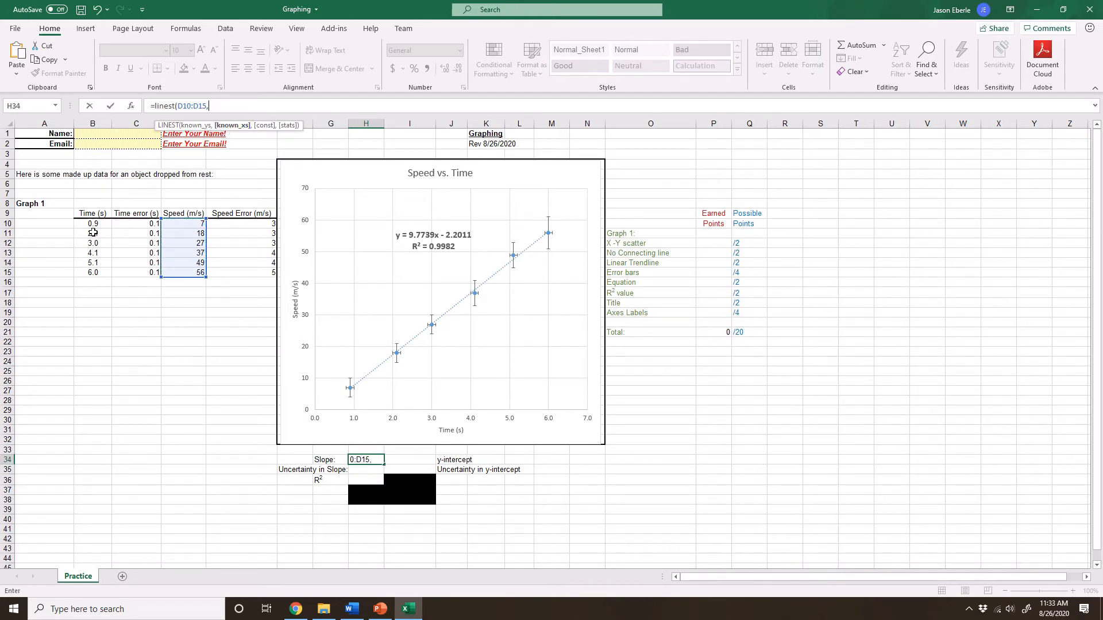
drag(93, 224, 97, 268)
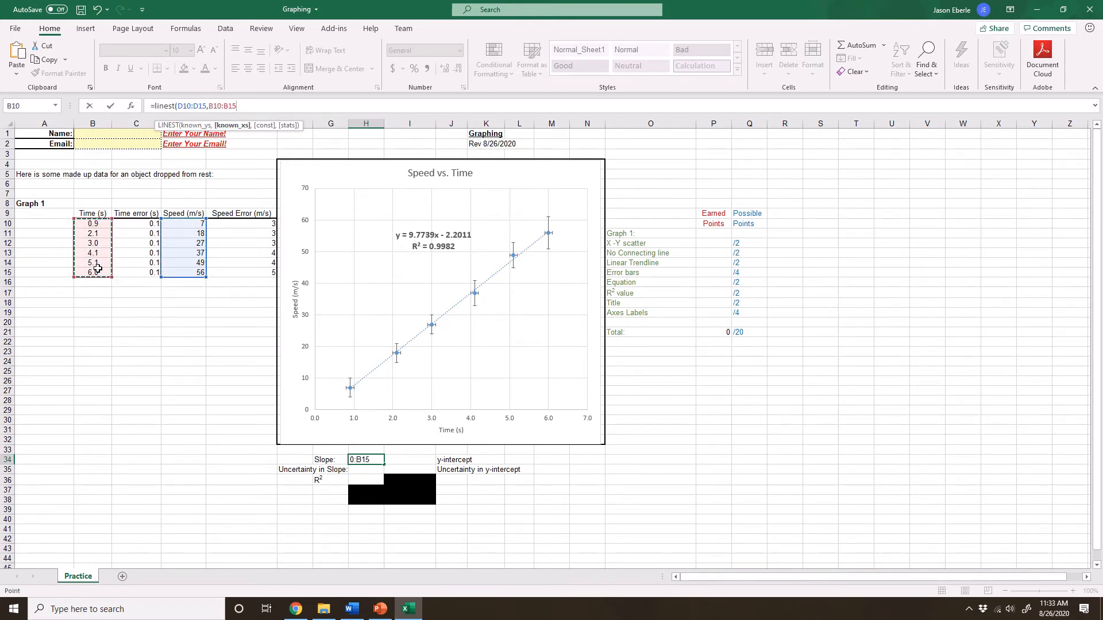
text(,)
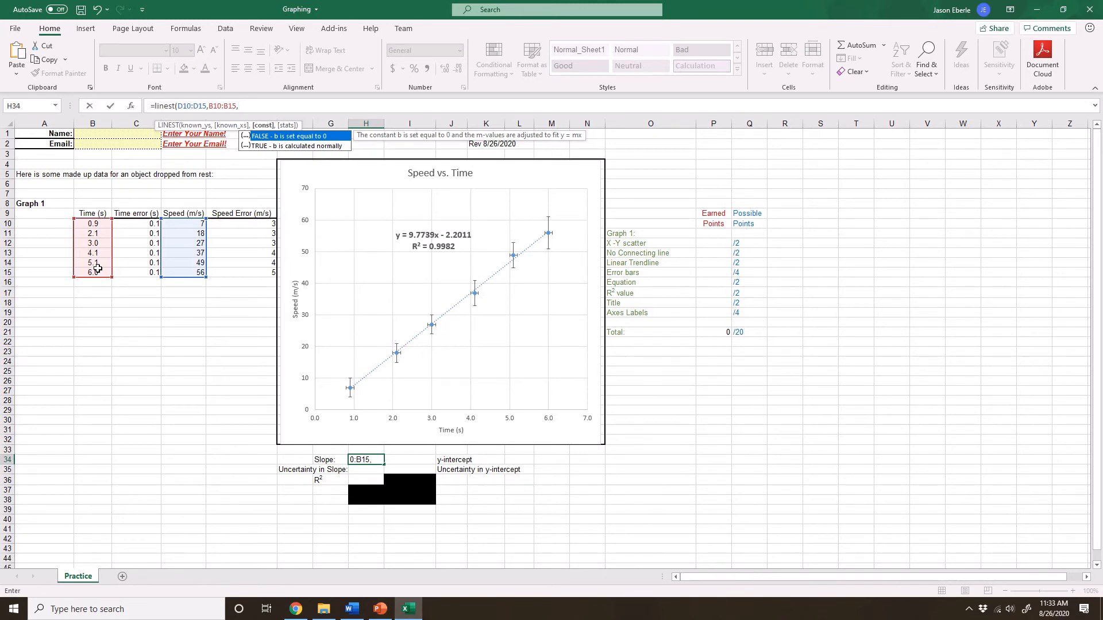
text(True,)
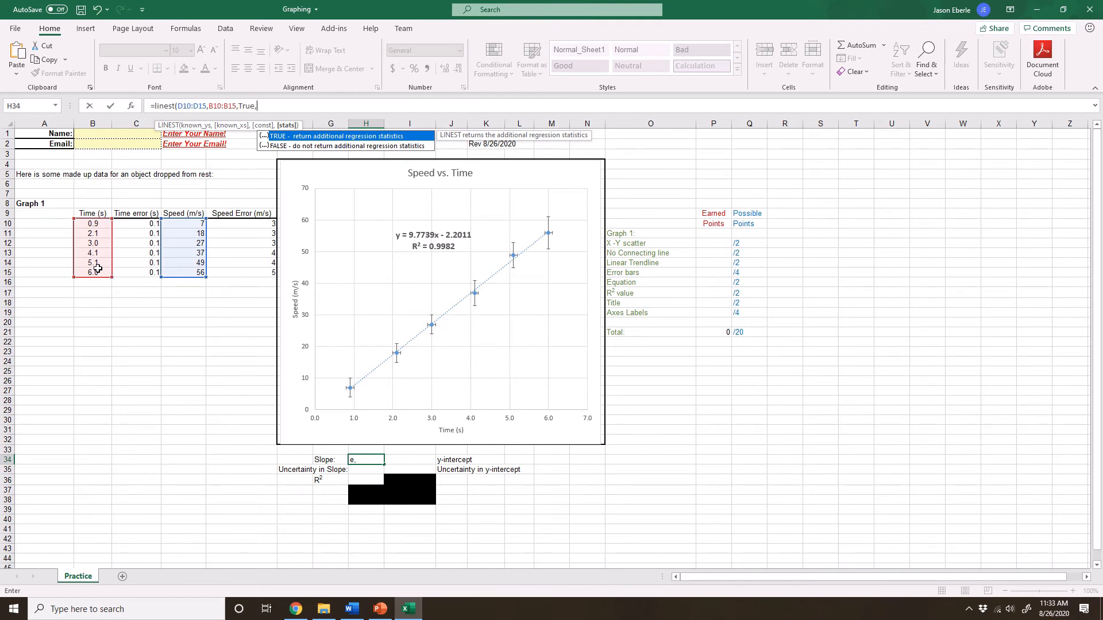
text(rue))
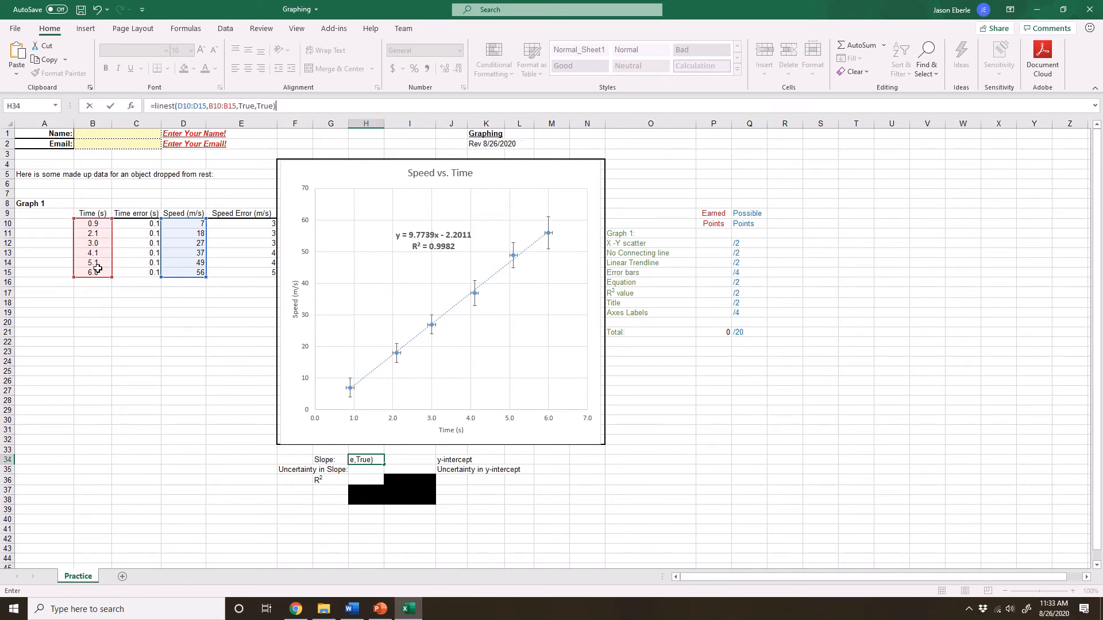
key(Return)
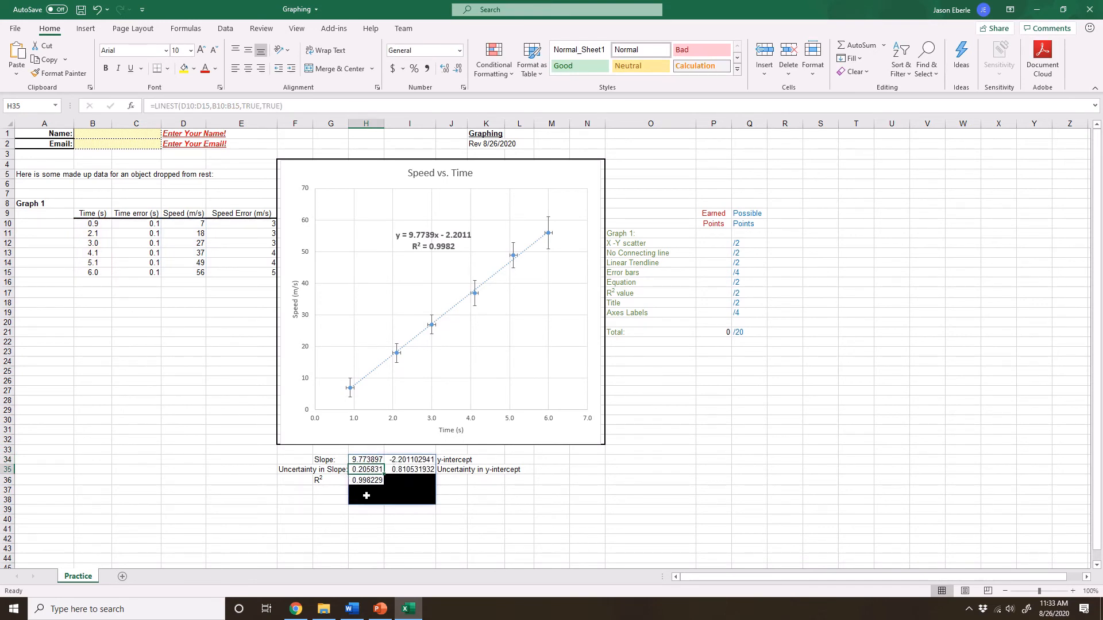
- Compare the LINEST slope and y-intercept with the chart's trendline equation and examine the uncertainty in slope
click(363, 458)
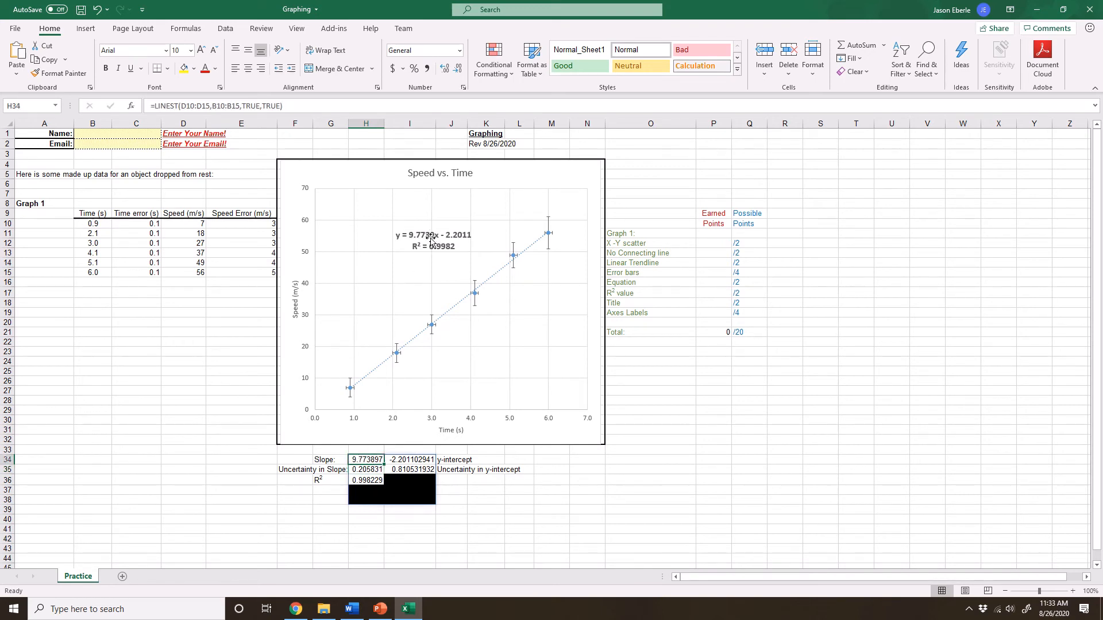
click(406, 459)
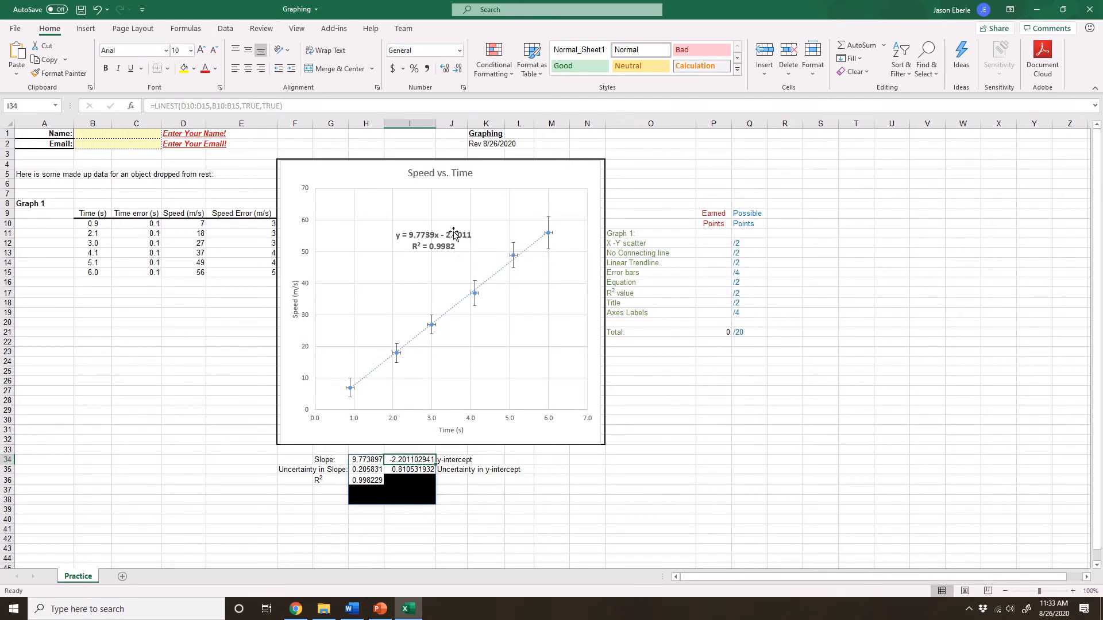
click(356, 472)
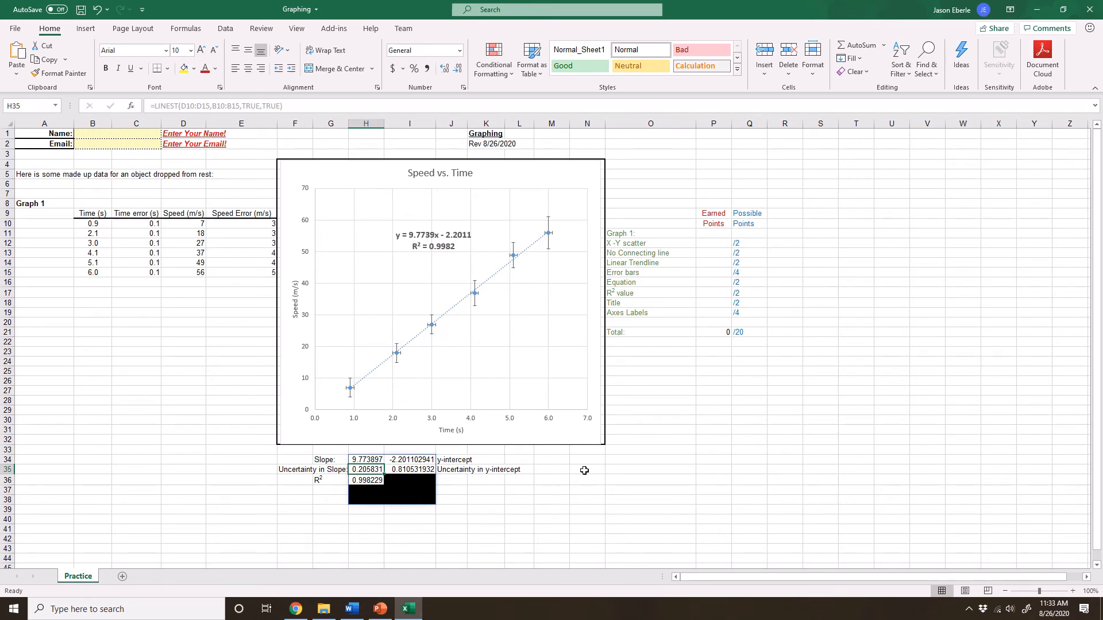
- Enter the label "slope" in O35 and the value 9.773897 in P35
click(626, 470)
text(slope)
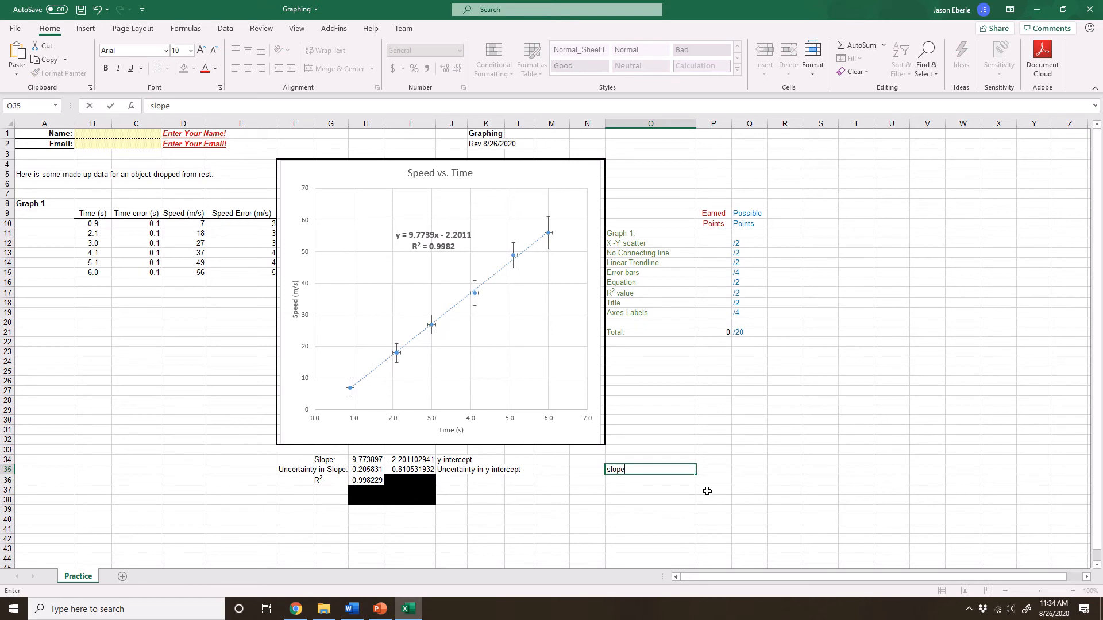
click(707, 469)
text(9.)
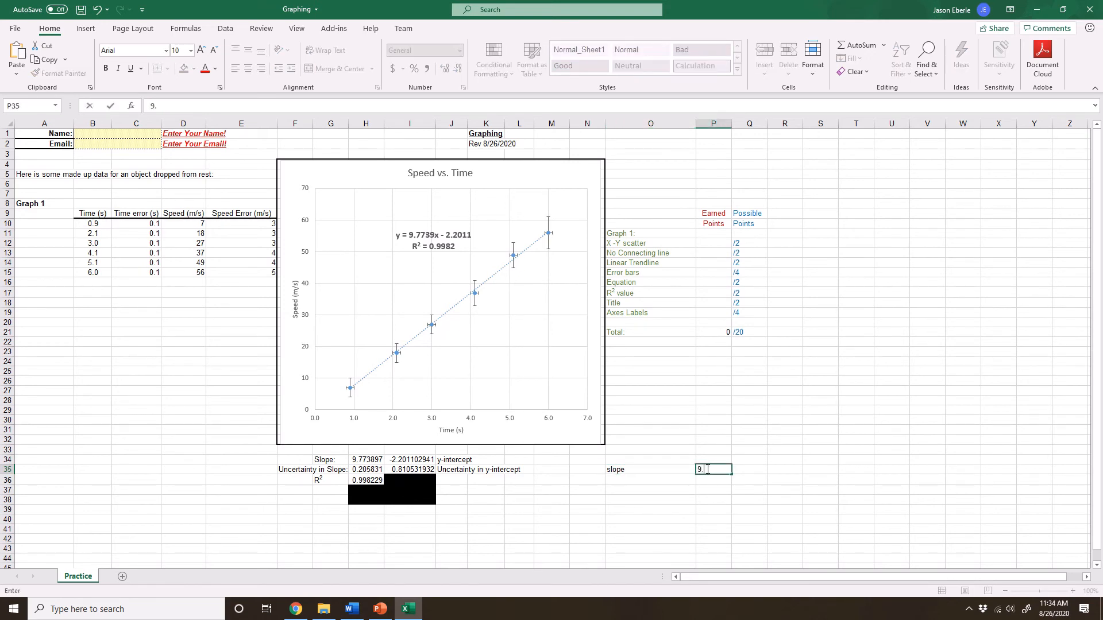
text(773897)
key(Tab)
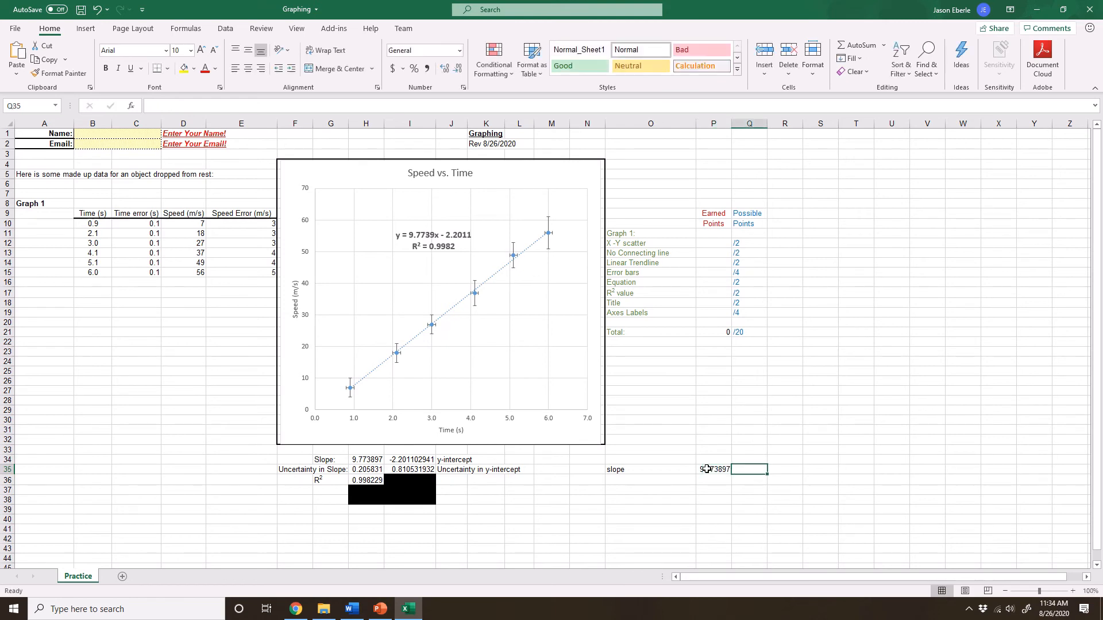
- Enter the slope uncertainty 0.2 in Q35 and round the slope value in P35 to 9.8
text(0)
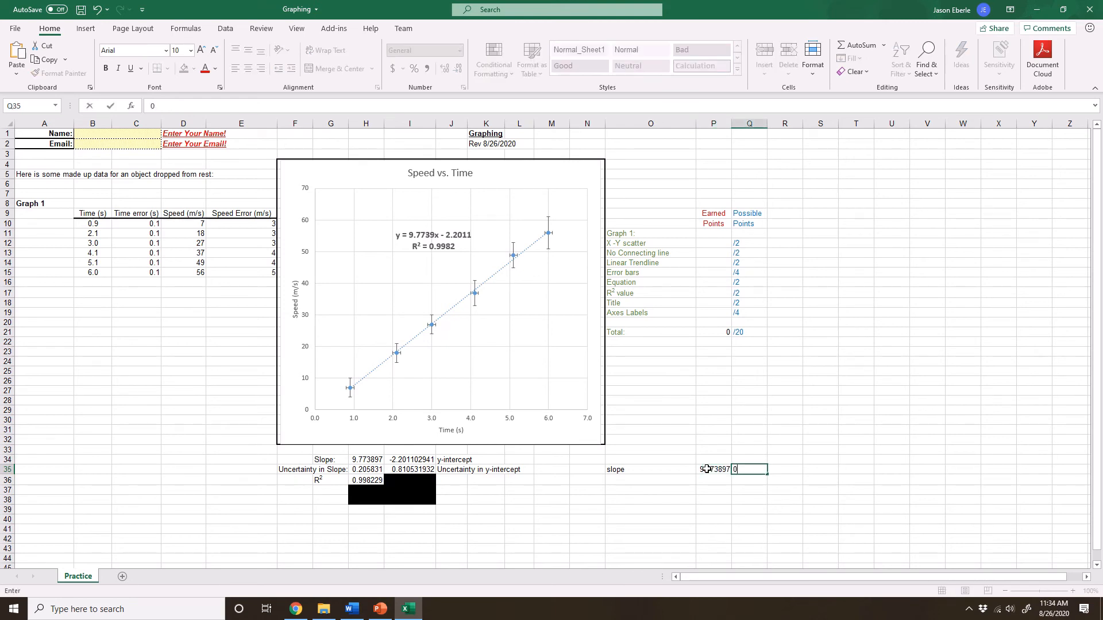
text(.2)
click(716, 470)
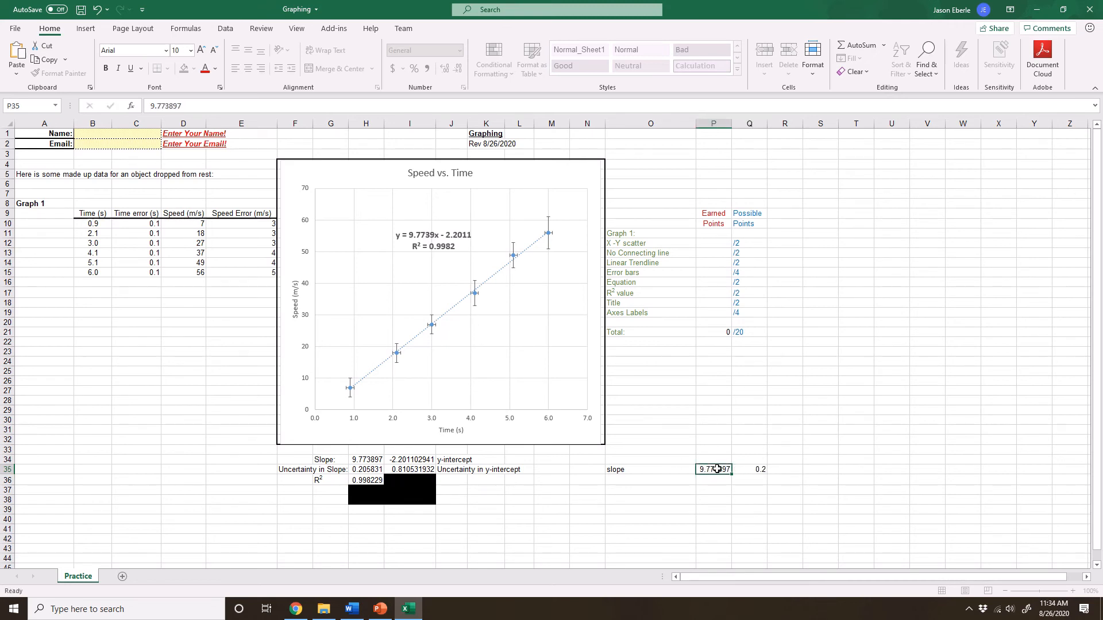
click(187, 104)
key(BackSpace)
key(BackSpace)
key(BackSpace)
key(BackSpace)
key(BackSpace)
text(8)
key(Return)
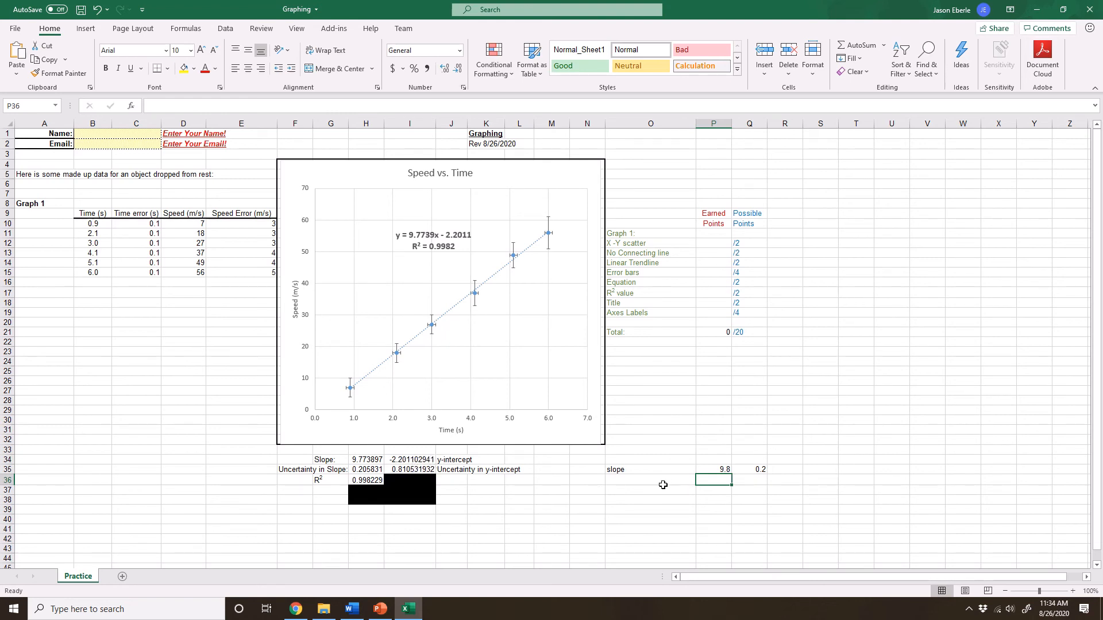
- Add a y-intercept row with the label "y-int" in O36, the value -2.201 in P36 and the uncertainty 0.8 in Q36
click(646, 485)
text(y-in)
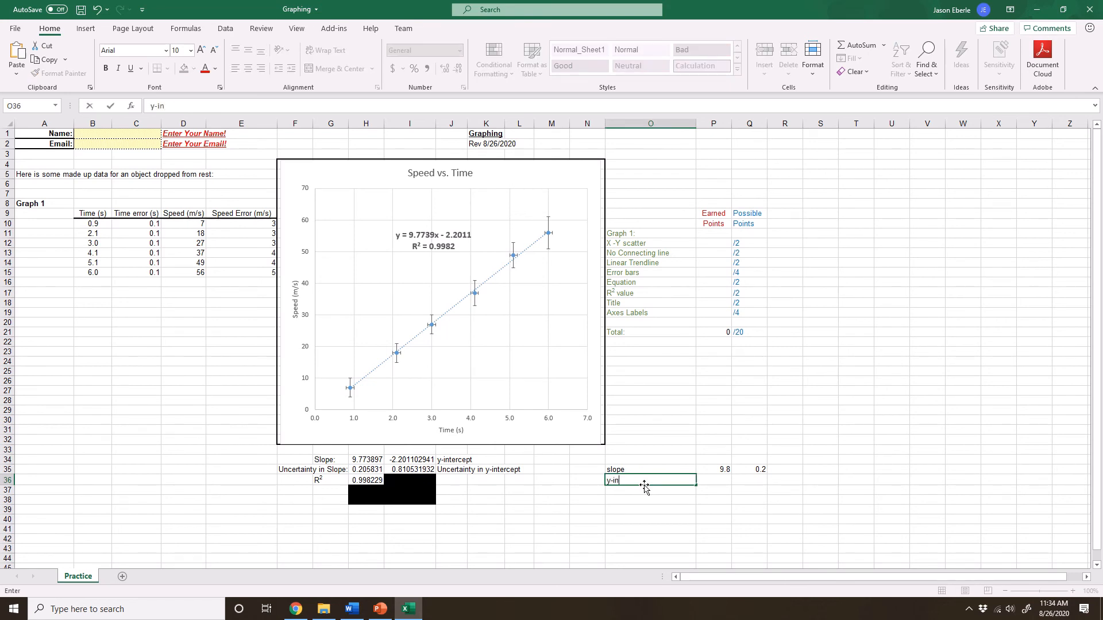
text(t)
click(718, 484)
text(-)
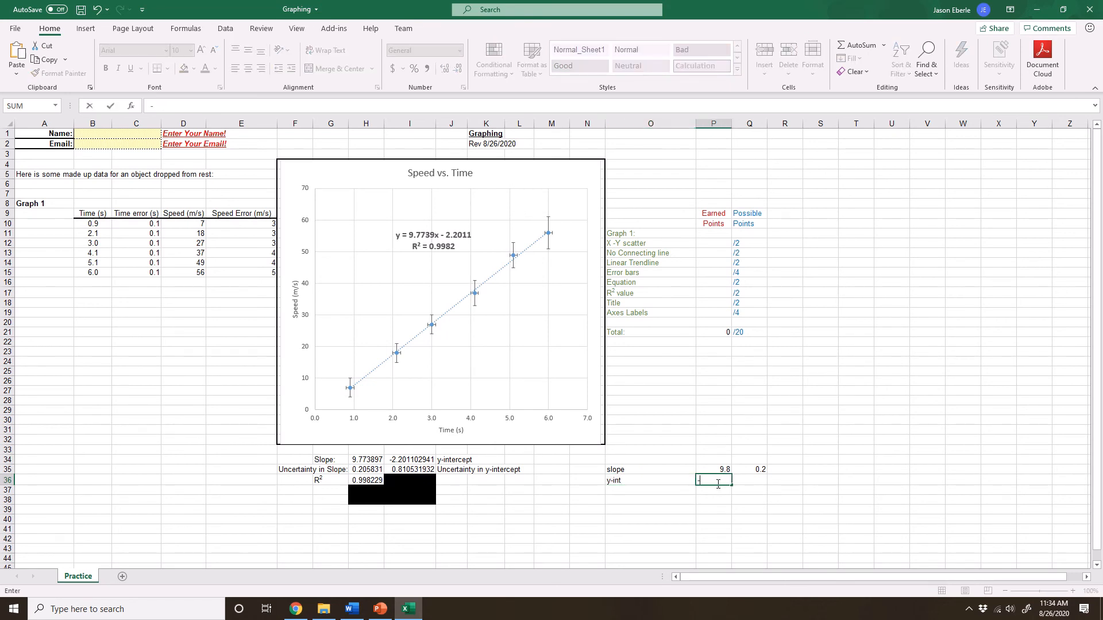
text(2.201)
click(747, 484)
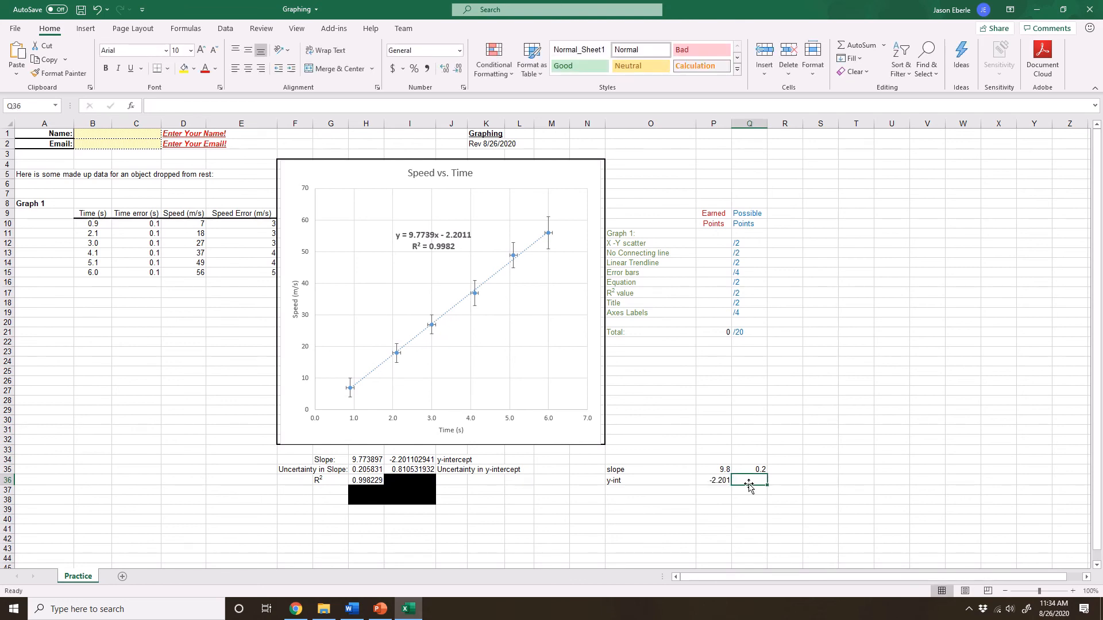
text(0)
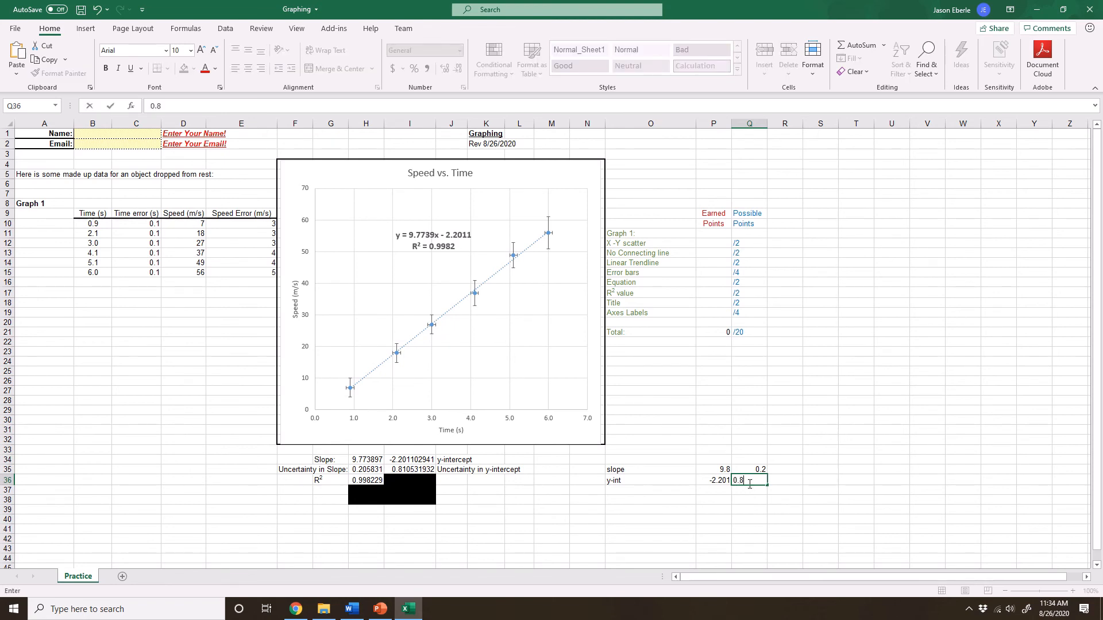
text(.8)
- Round the y-intercept value in P36 to -2.2 to match the precision of its uncertainty
key(Left)
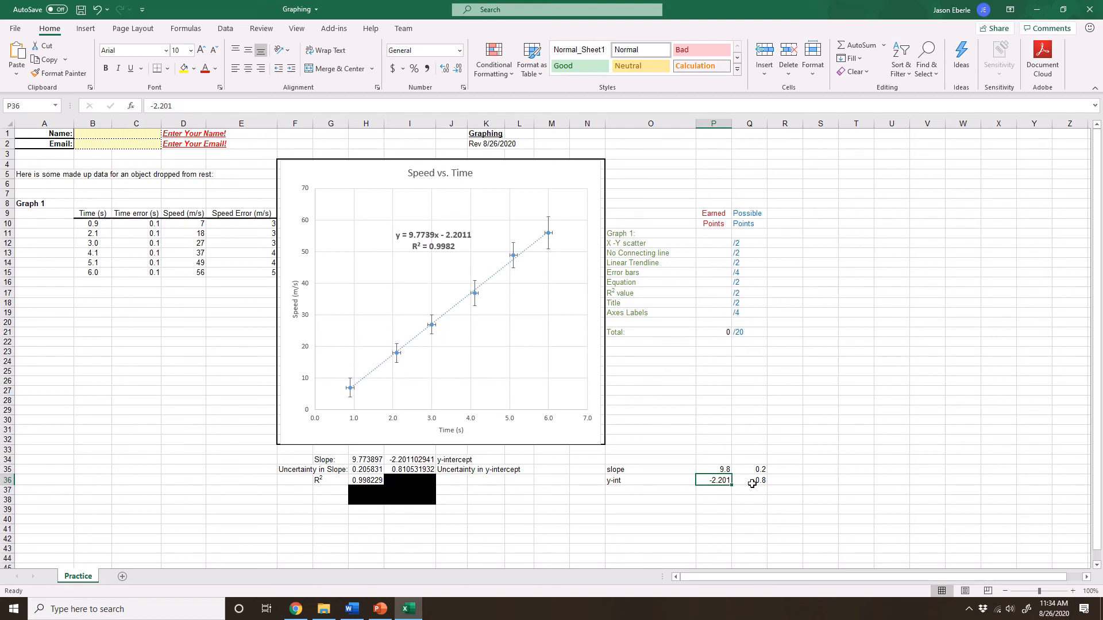
text(-2.2)
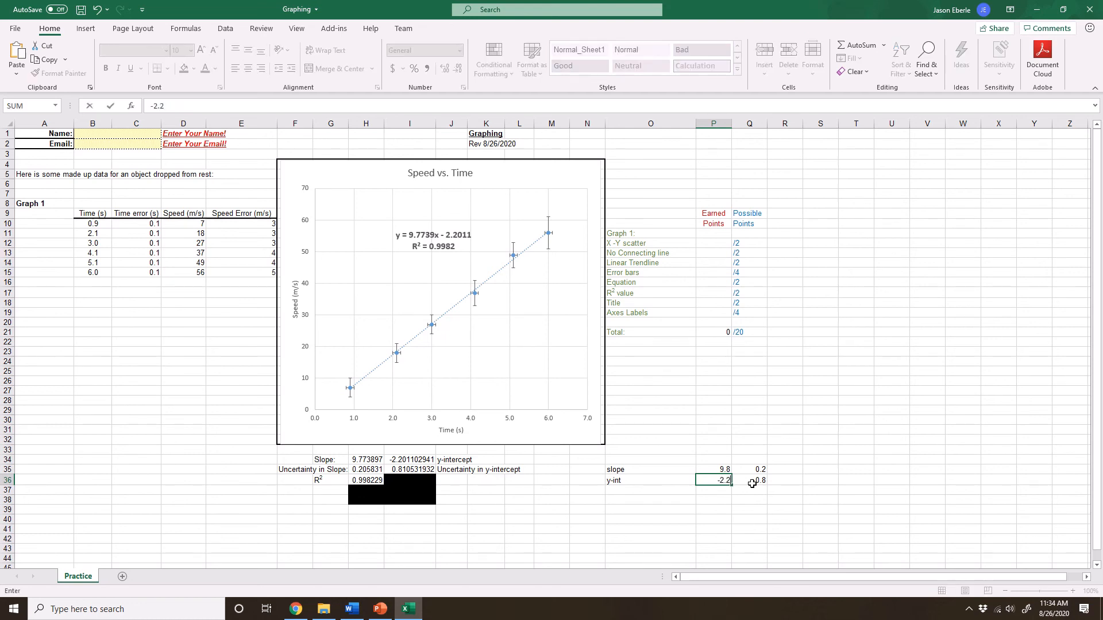
key(Return)
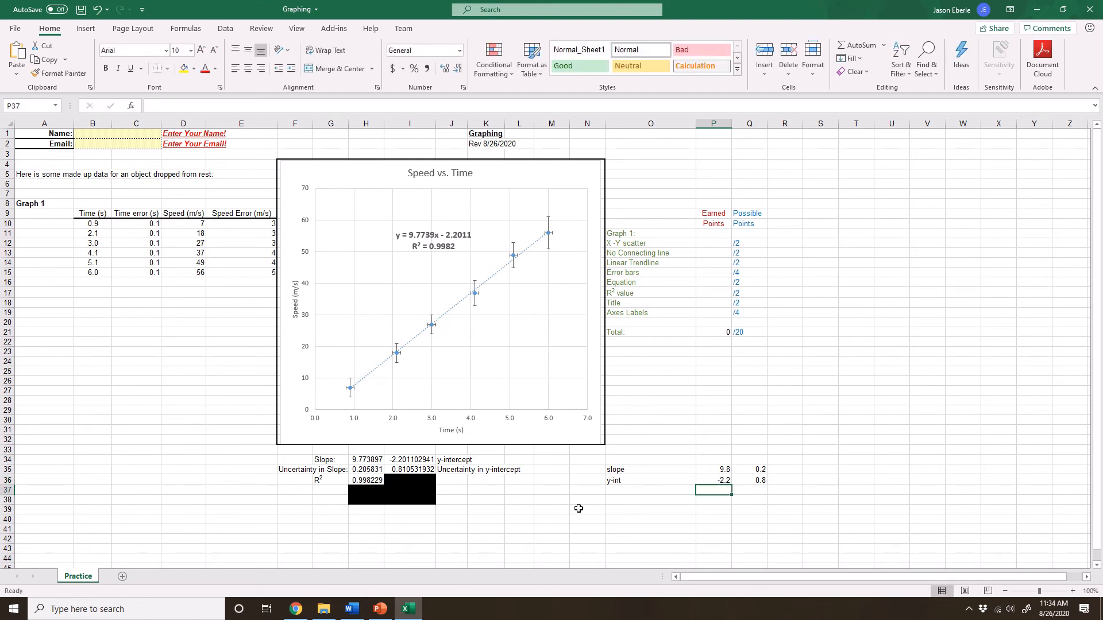
- Examine the R² value in H36 and the blacked-out cells of the LINEST output
click(370, 483)
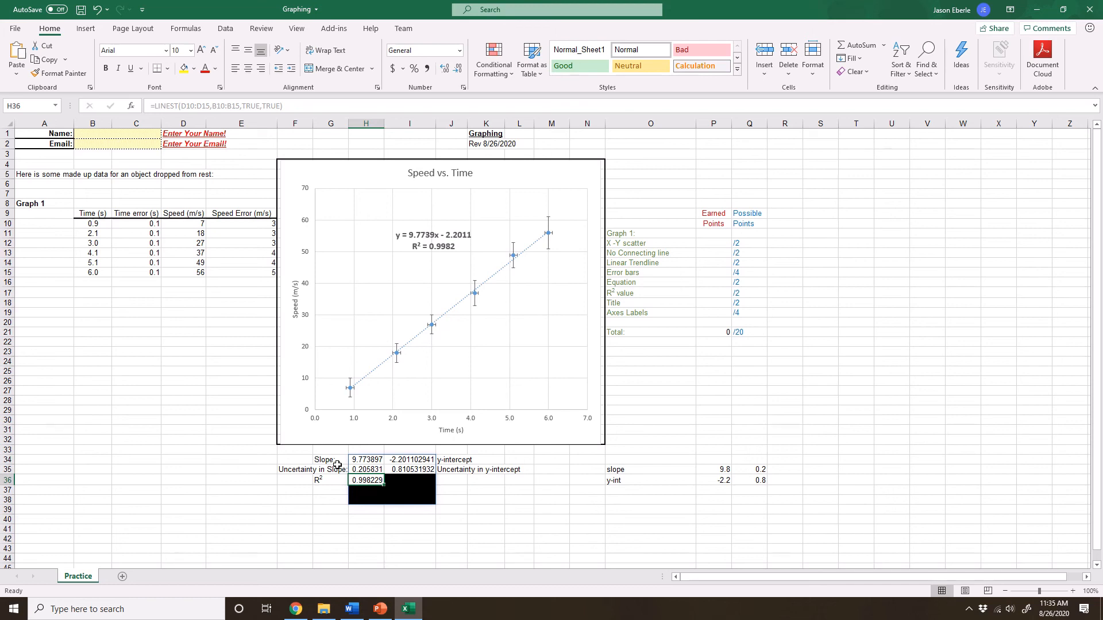
drag(400, 481, 371, 498)
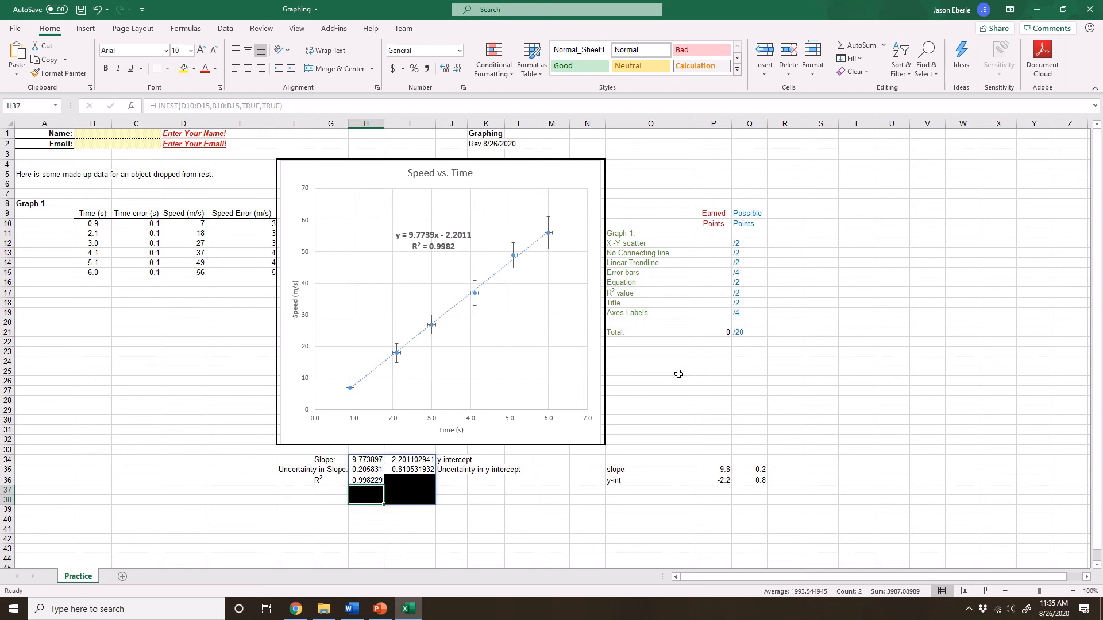
mouse_move(544, 19)
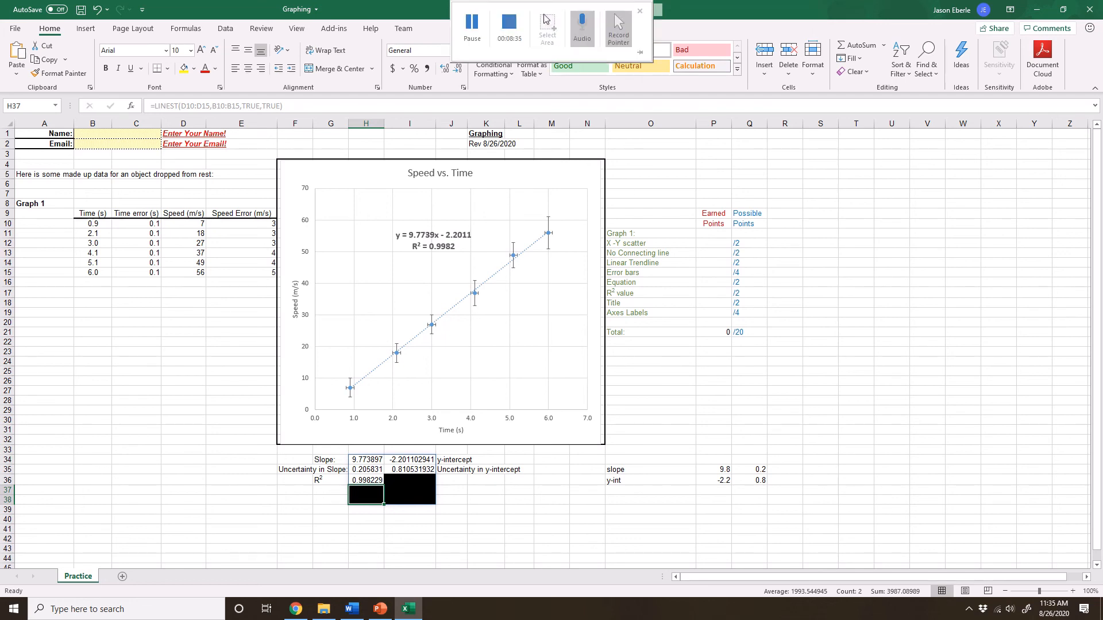